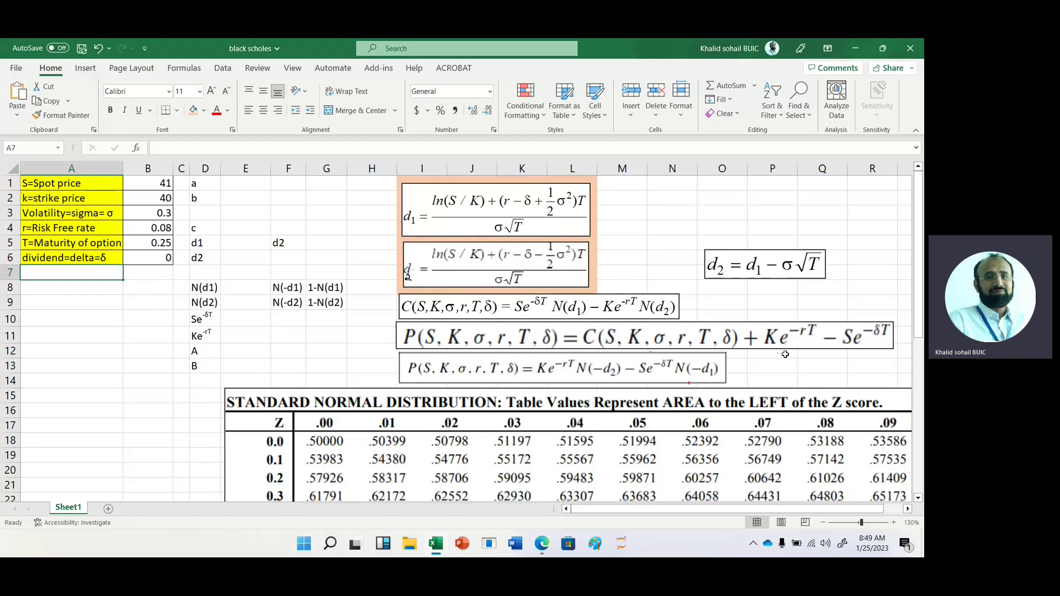
Calculate term a in E1 as the natural log of spot price over strike price, =LN(B1/B2)
click(247, 186)
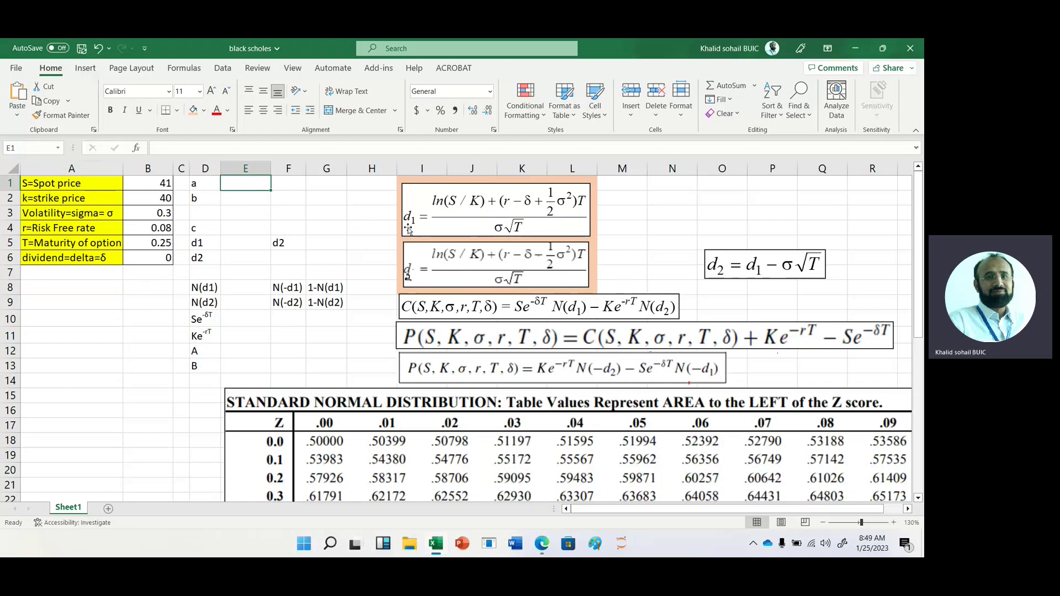
text(=ln()
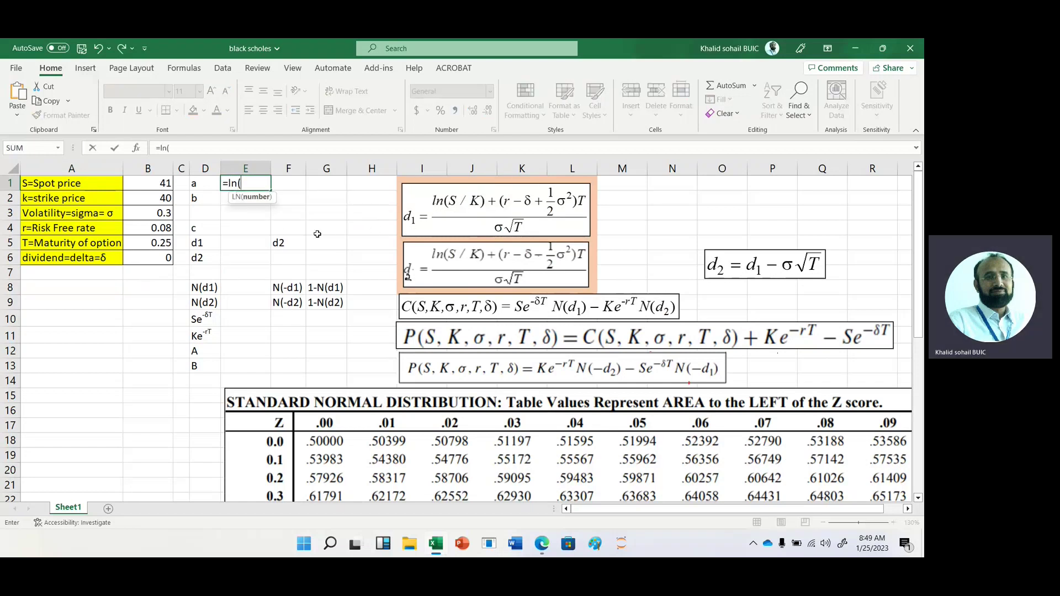
key(Left)
key(Left)
key(Left)
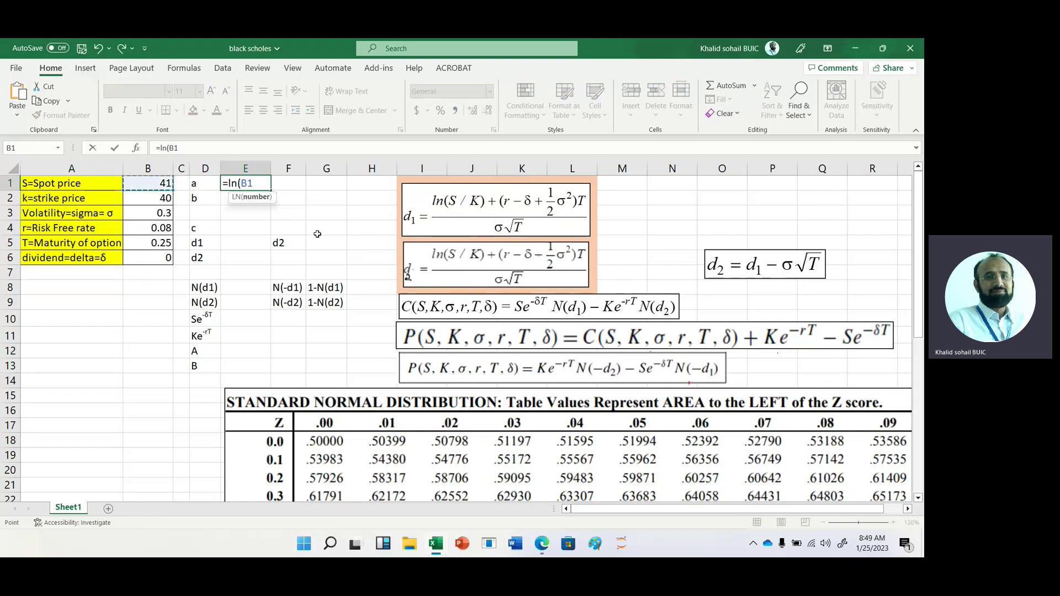
text(/)
key(Left)
key(Left)
key(Left)
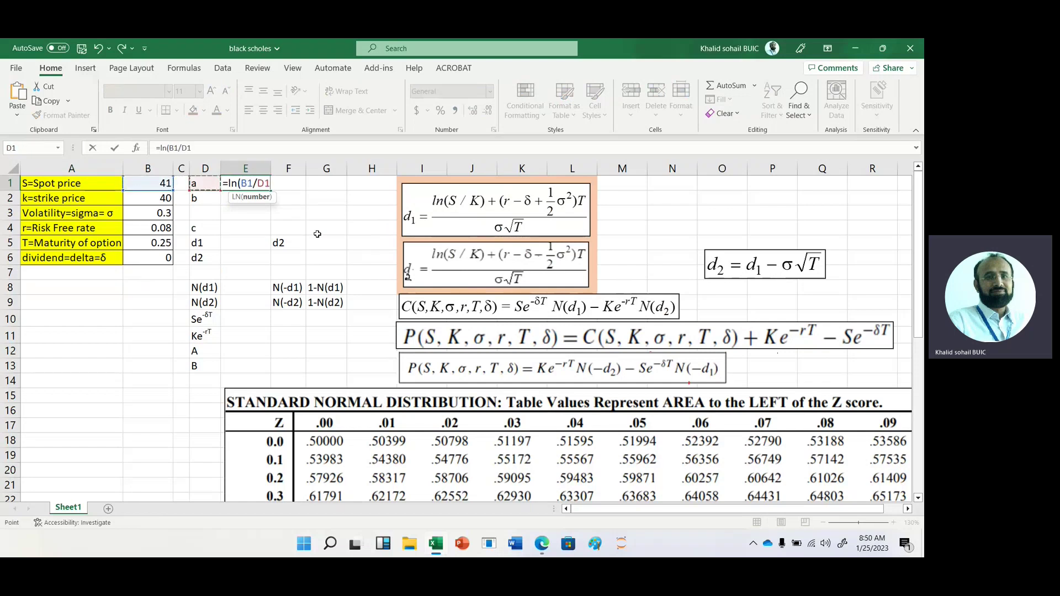
key(Down)
key(Return)
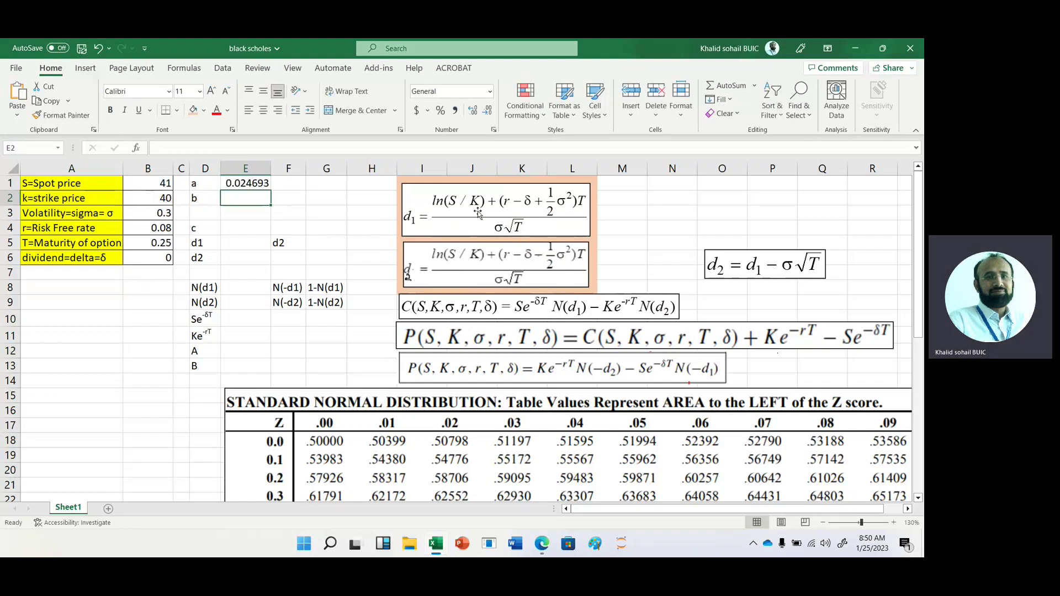
Calculate term b in E2 with the formula =(B4-B6+.5*B3^2)*B5
text(=()
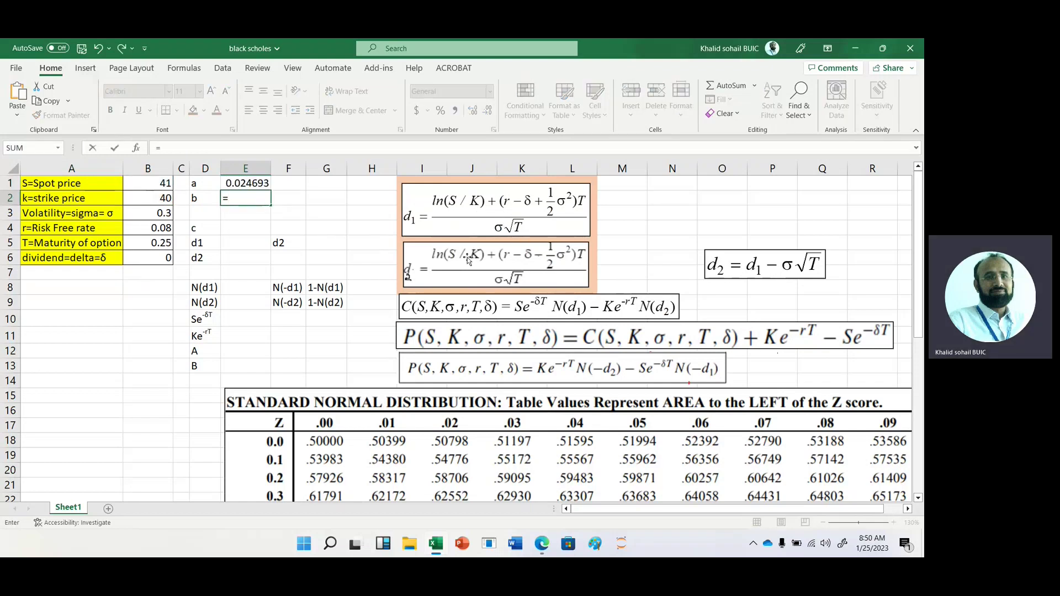
click(158, 228)
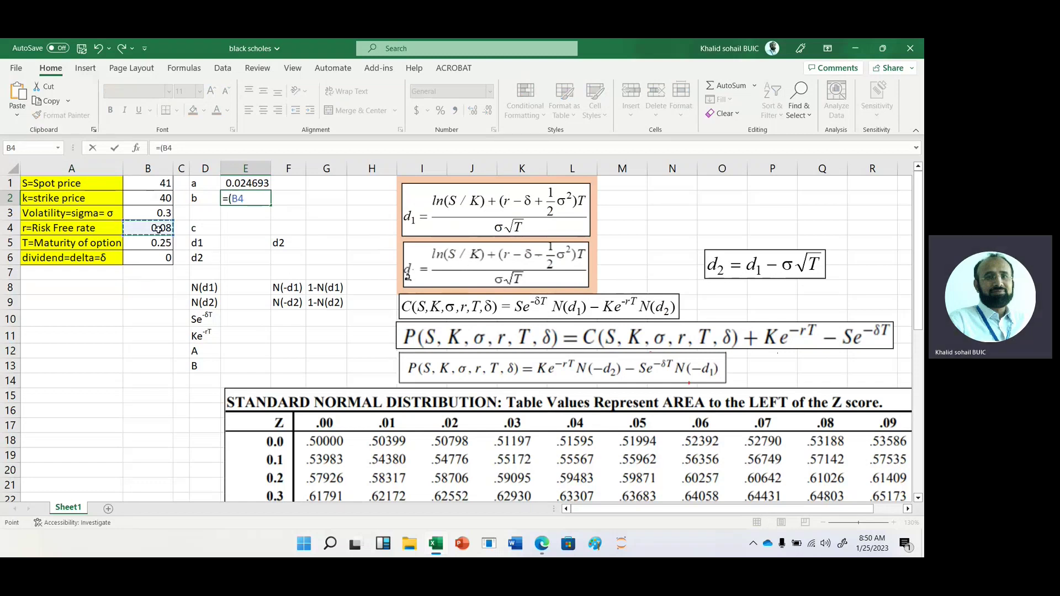
text(-)
click(152, 256)
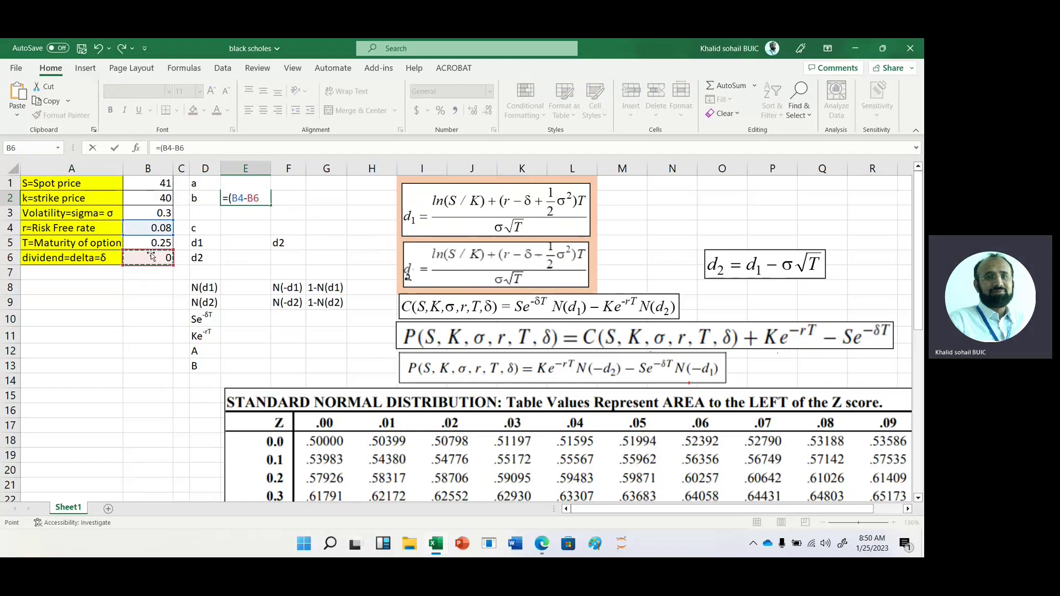
text(+.5*)
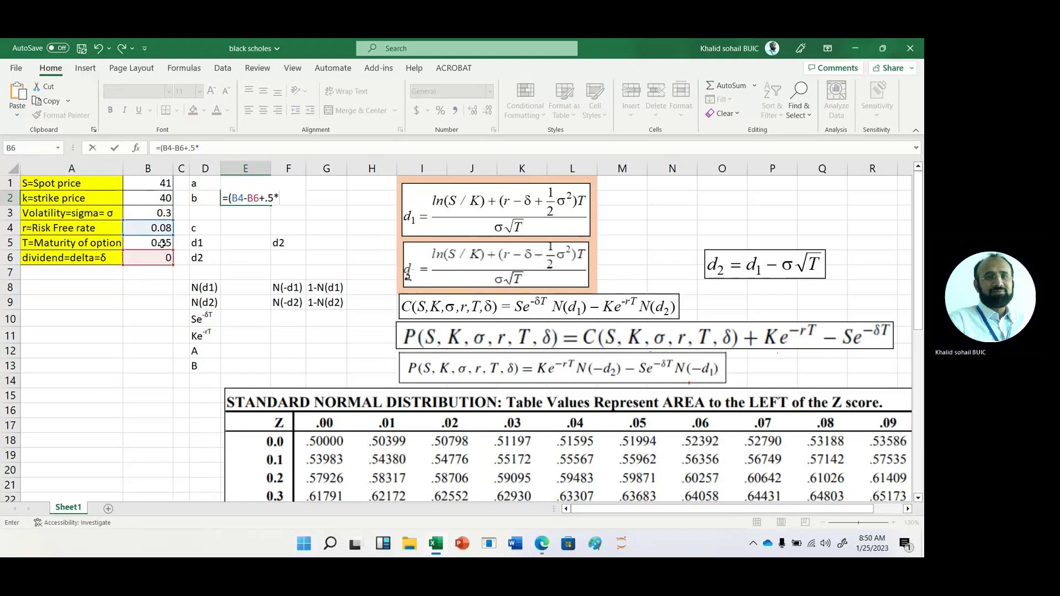
click(158, 215)
text(^)
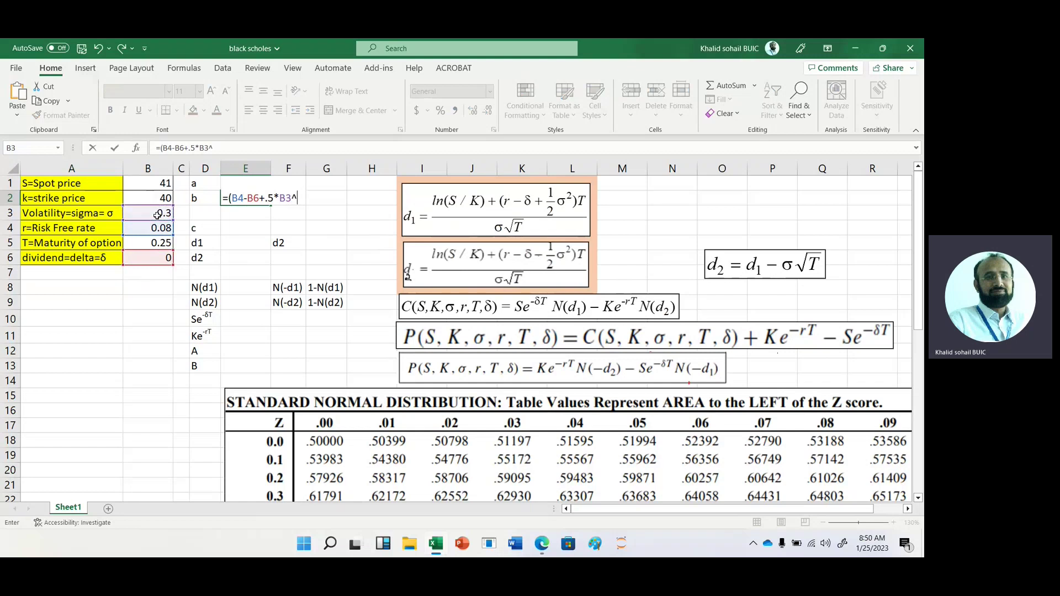
text(2)*)
click(155, 247)
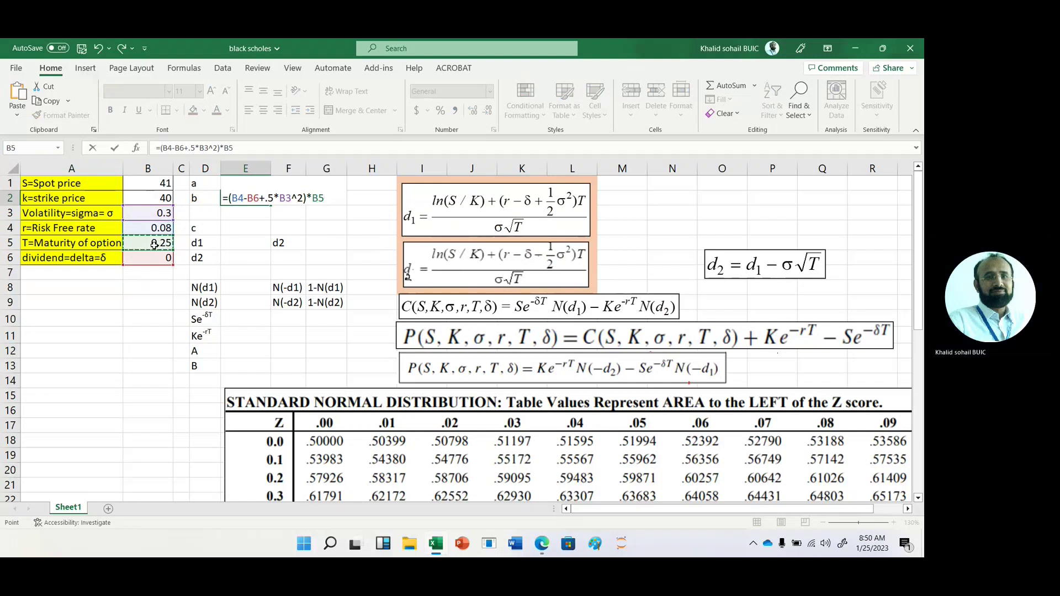
key(Return)
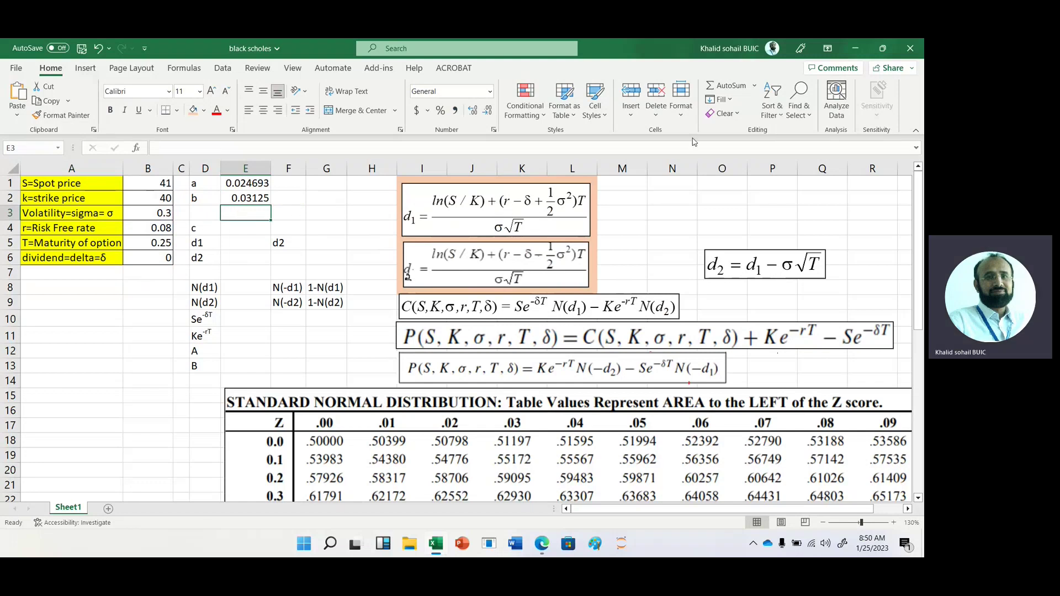
Sum terms a and b in E3 with AutoSum
click(712, 85)
click(712, 85)
click(233, 229)
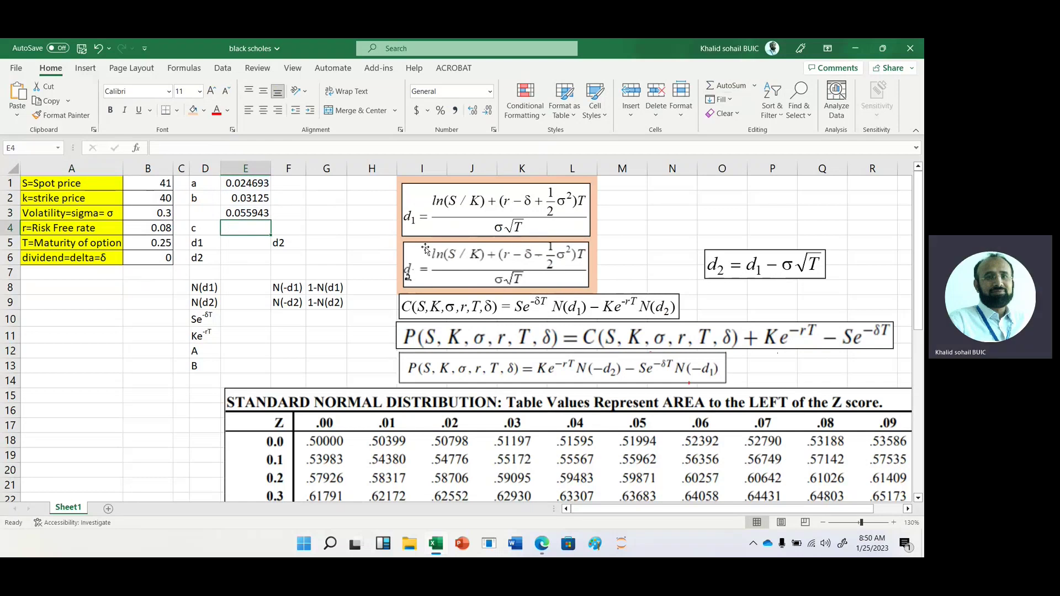
Calculate term c in E4 as volatility times the square root of maturity, =B3*B5^.5
text(=)
key(Up)
key(Left)
key(Left)
key(Left)
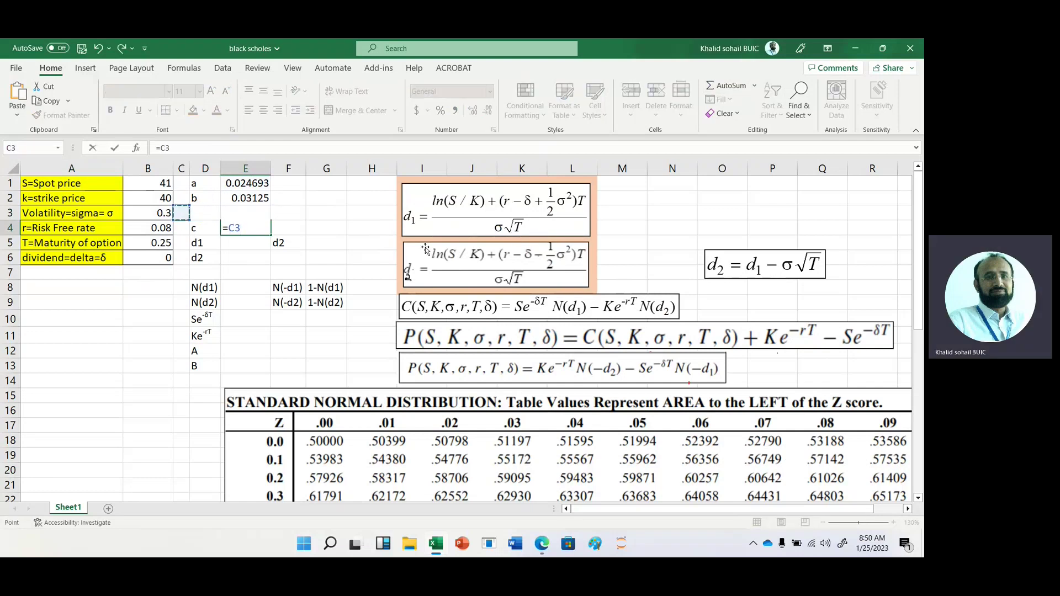
text(*)
key(Left)
key(Left)
key(Left)
key(Down)
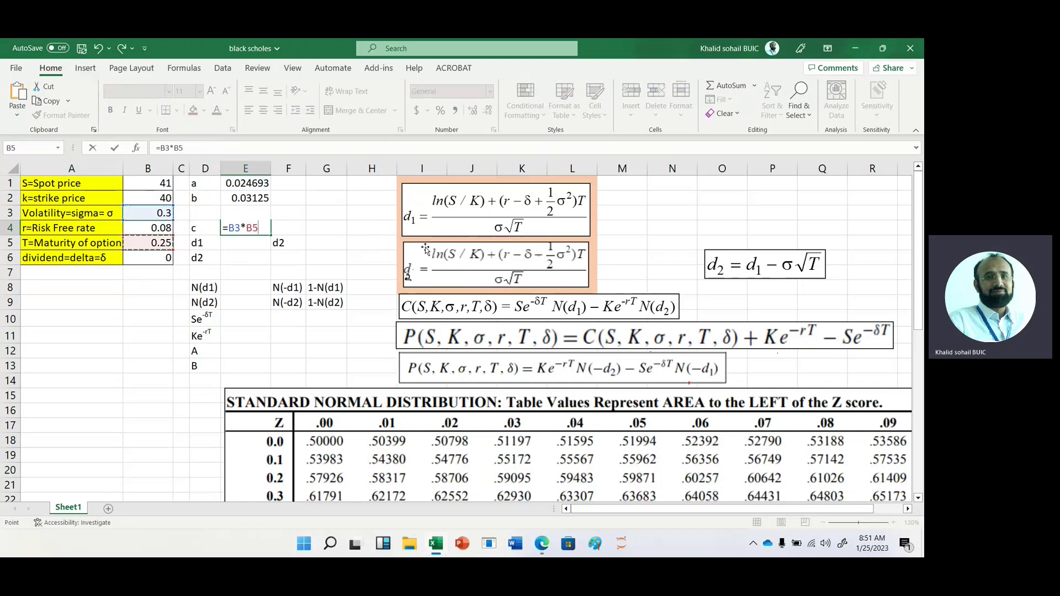
text(^)
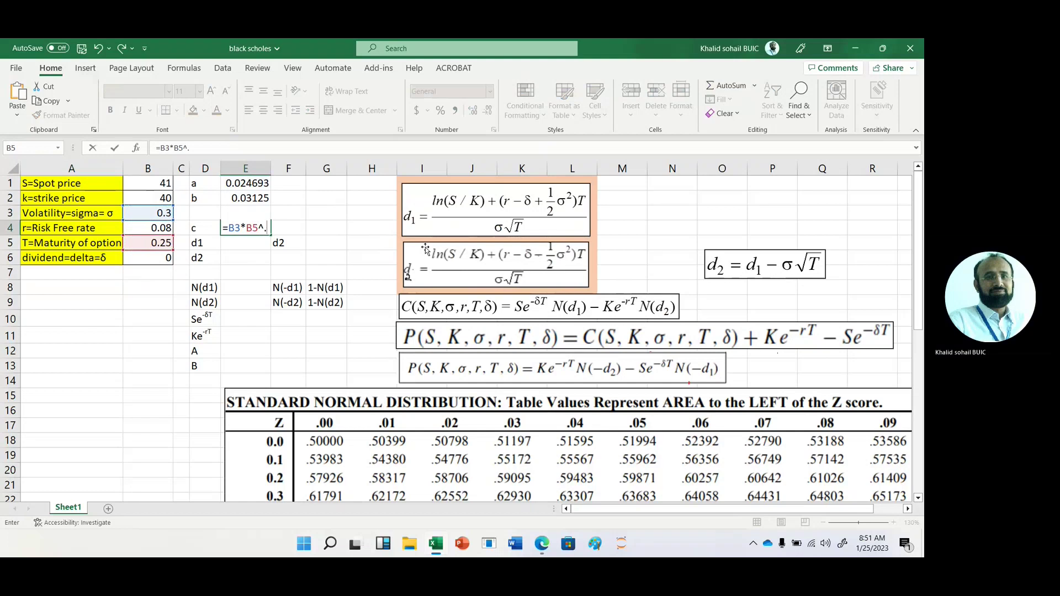
text(.5)
key(Return)
Calculate d1 in E5 by dividing the sum of a and b by c, =E3/E4
text(=)
key(Up)
key(Up)
text(/)
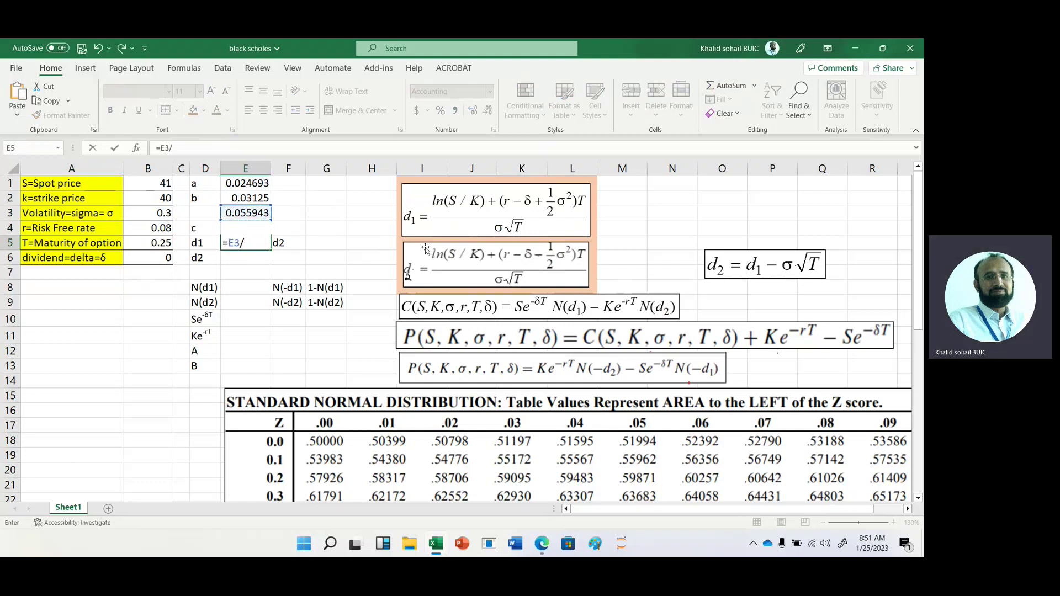
key(Up)
key(Return)
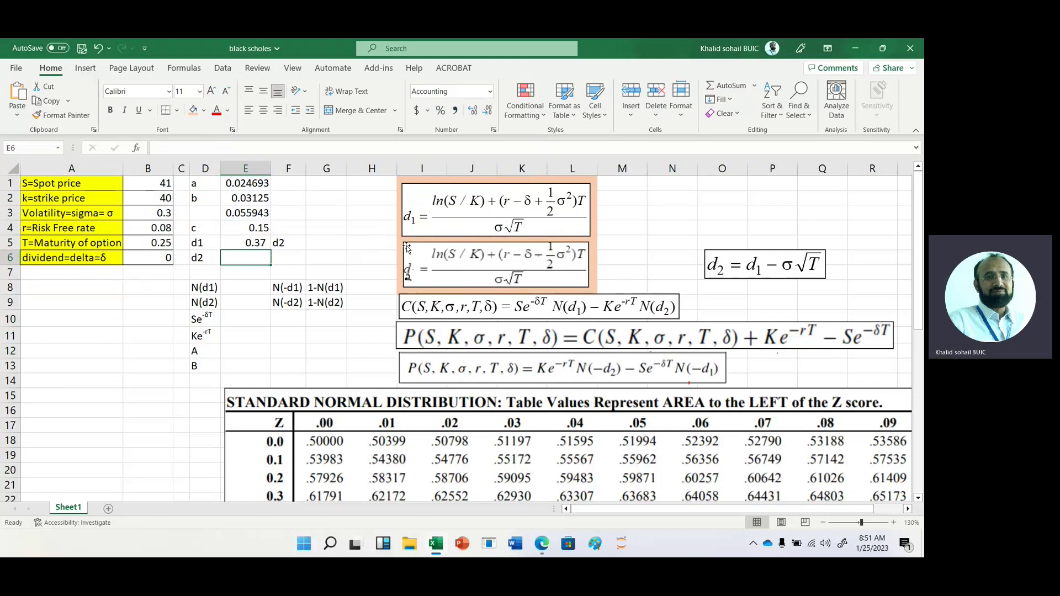
Label the d2 calculation rows with a in F1, b in F2 and c in F4
click(254, 241)
click(248, 257)
click(252, 185)
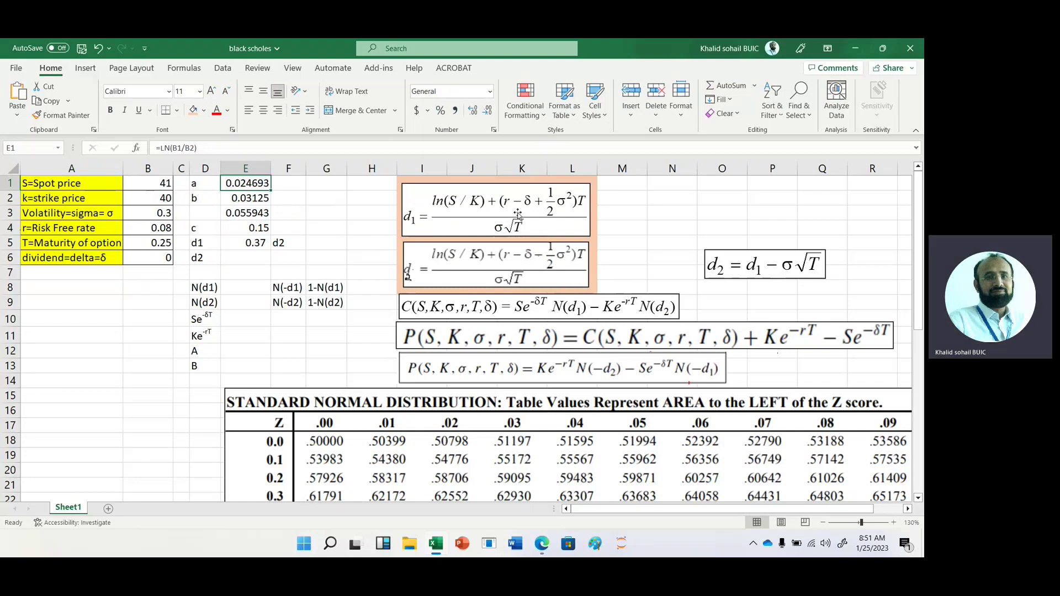
key(Right)
key(Right)
key(Left)
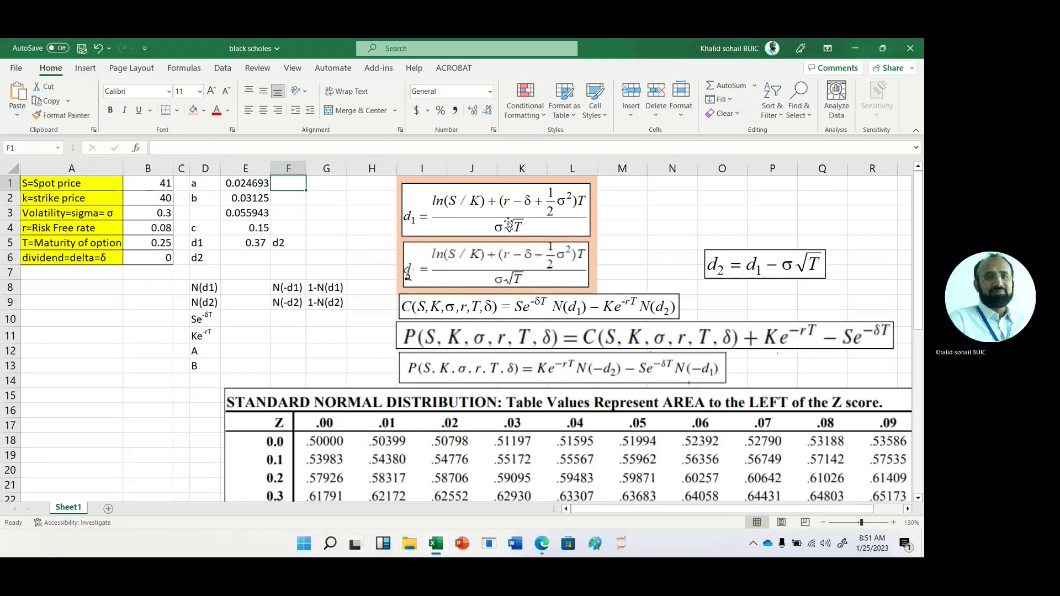
text(a)
key(Return)
text(b)
key(Return)
key(Return)
text(c)
key(Return)
Link G1 to the a value in E1 with the formula =E1
key(Up)
key(Up)
key(Up)
key(Up)
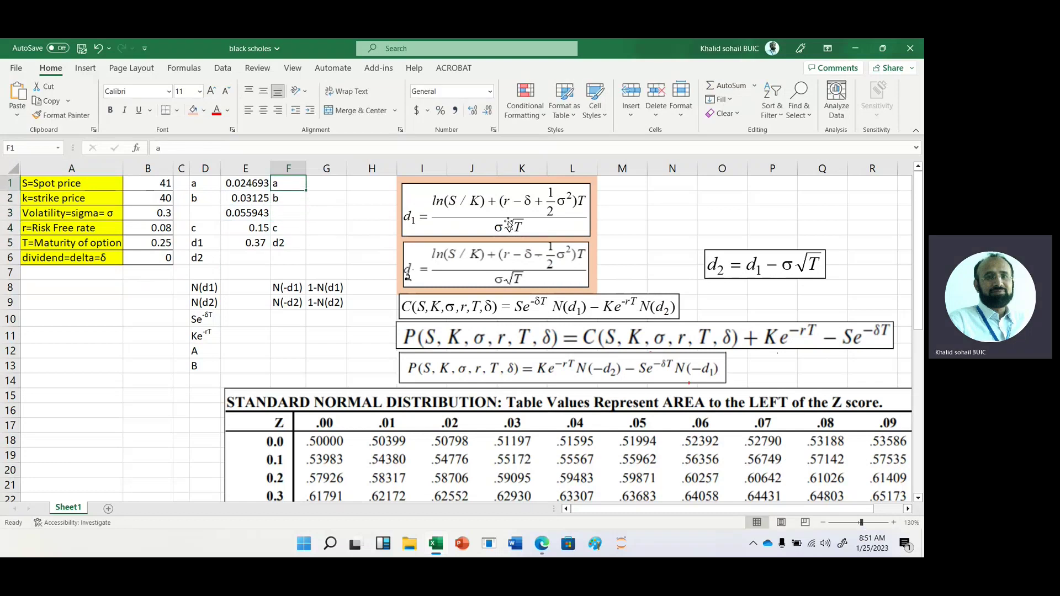
key(Right)
text(=)
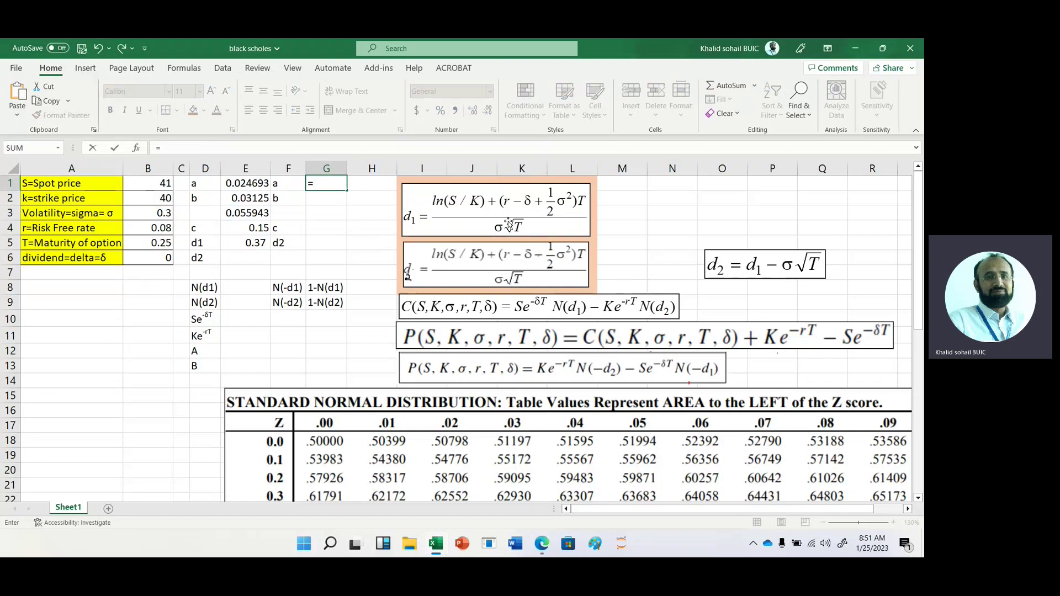
key(Left)
key(Left)
key(Return)
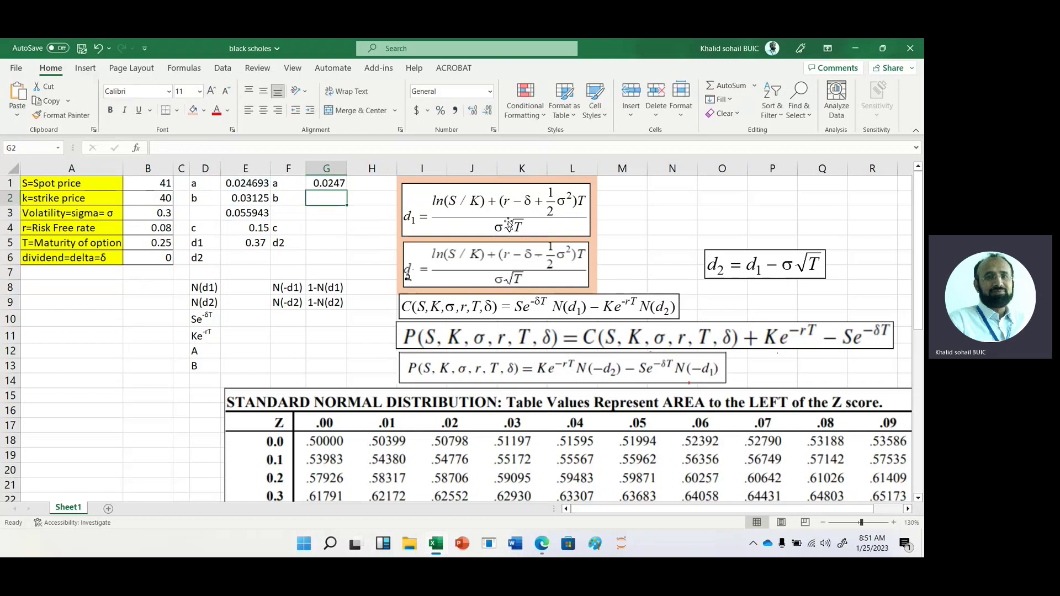
Fill the b formula from E2 across into F2
key(Left)
key(Left)
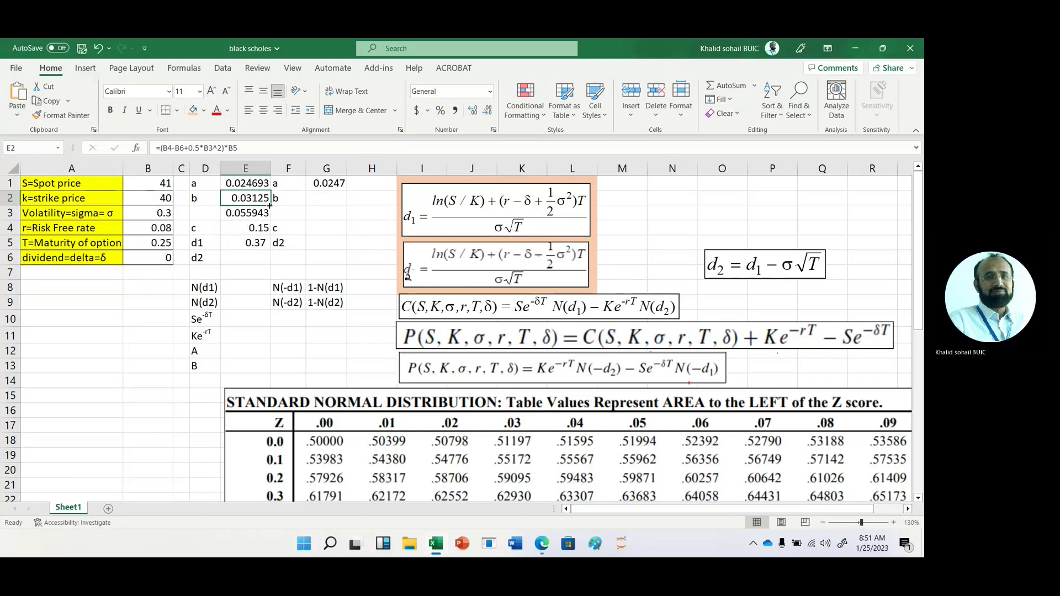
drag(269, 206, 292, 207)
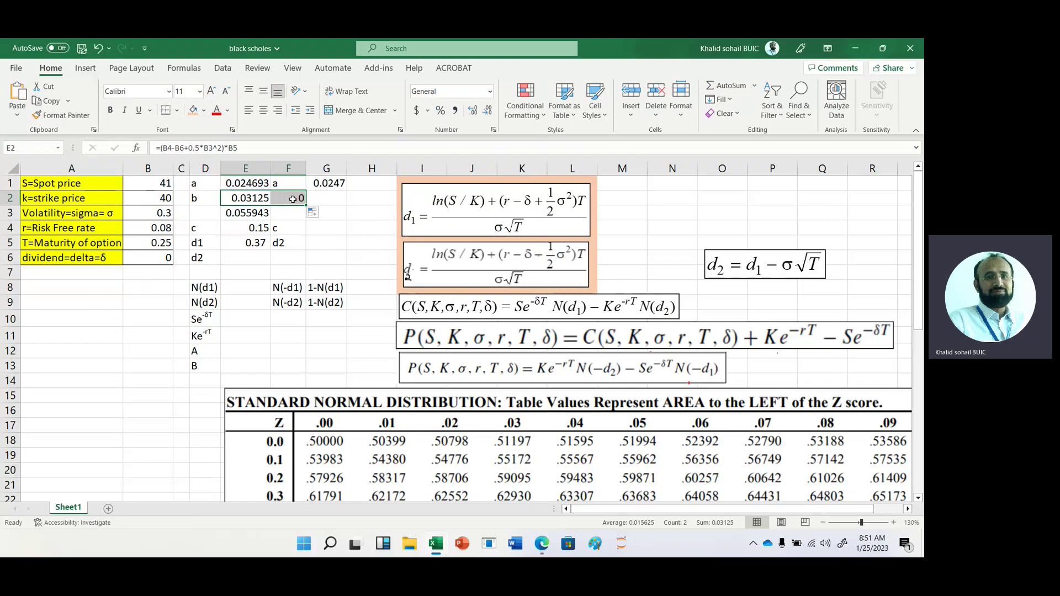
Transfer the b formula from E2 into G2 with its cell references unchanged
click(249, 198)
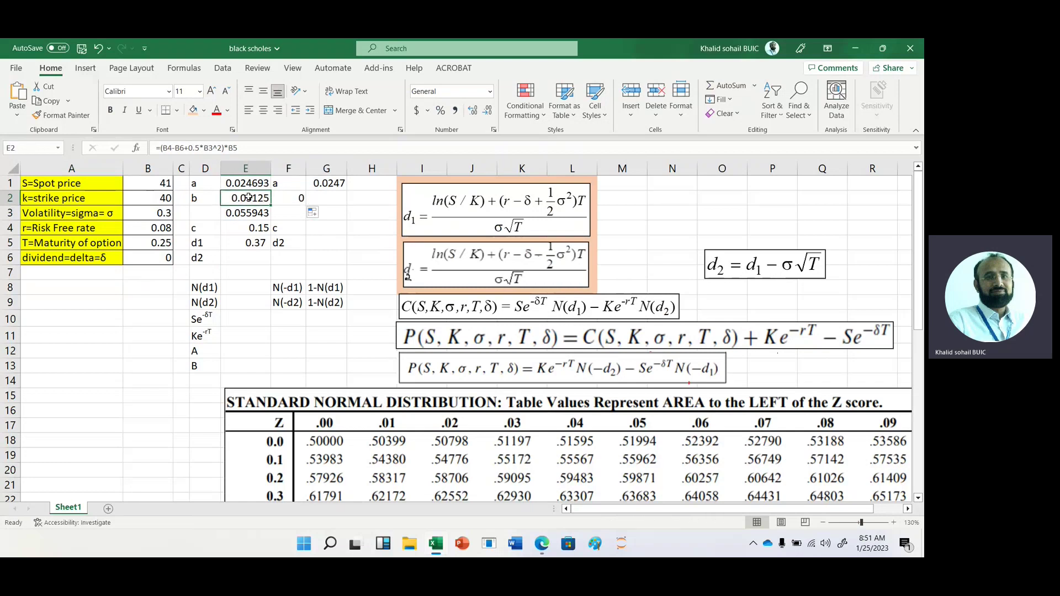
key(ctrl+c)
click(333, 197)
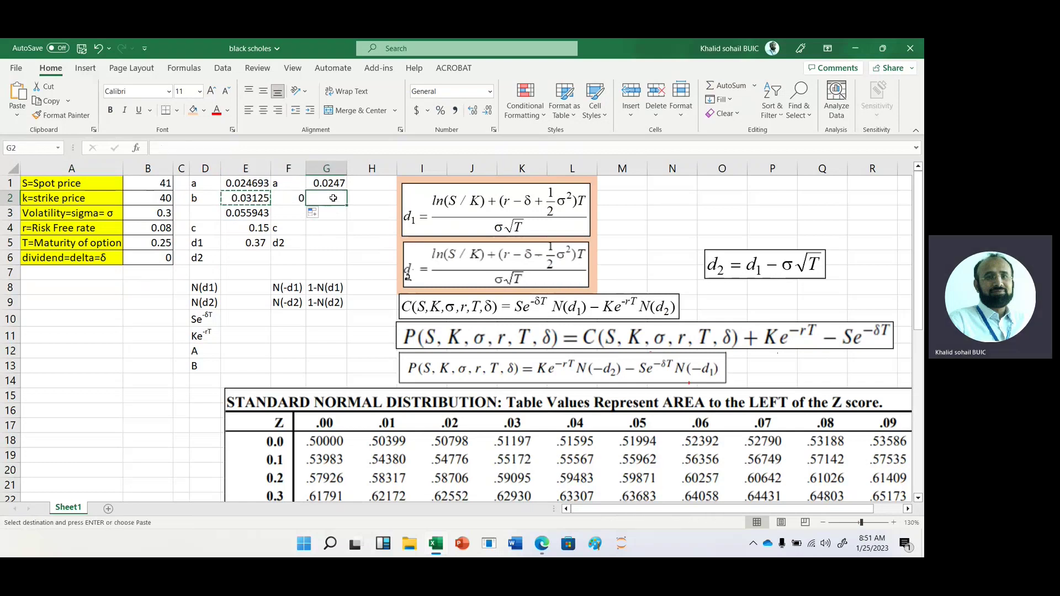
key(ctrl+x)
key(ctrl+v)
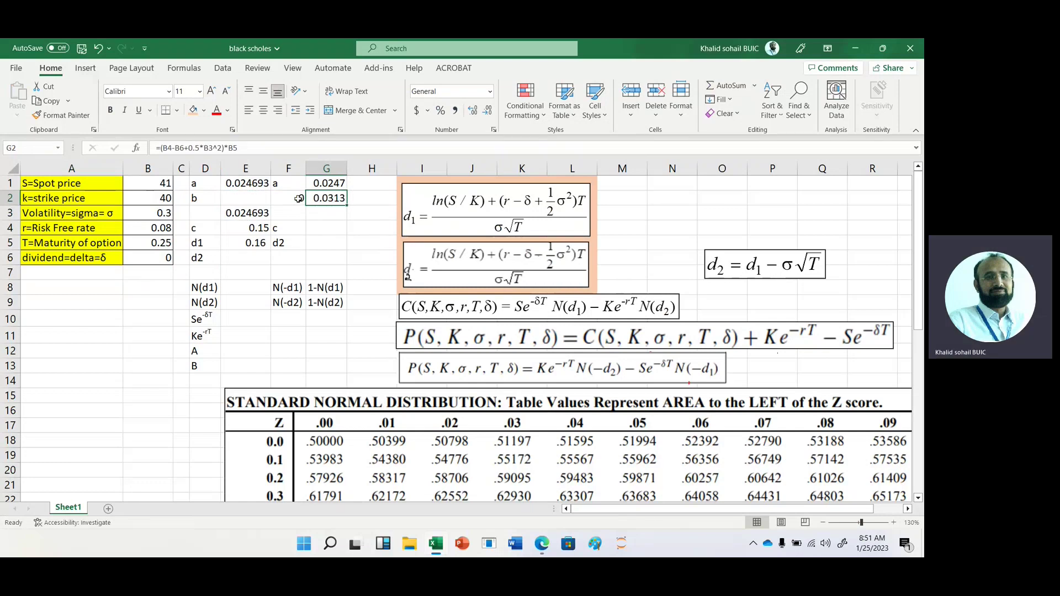
Fill the formula in F2 back into E2, and enter the label b in F2
key(ctrl+c)
click(301, 199)
key(Return)
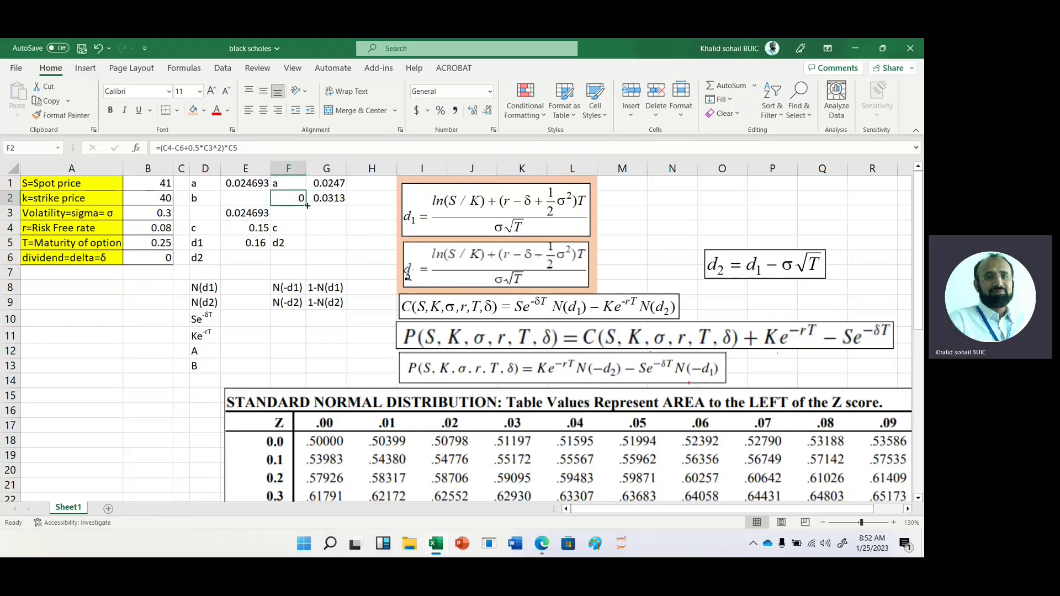
drag(307, 206, 259, 200)
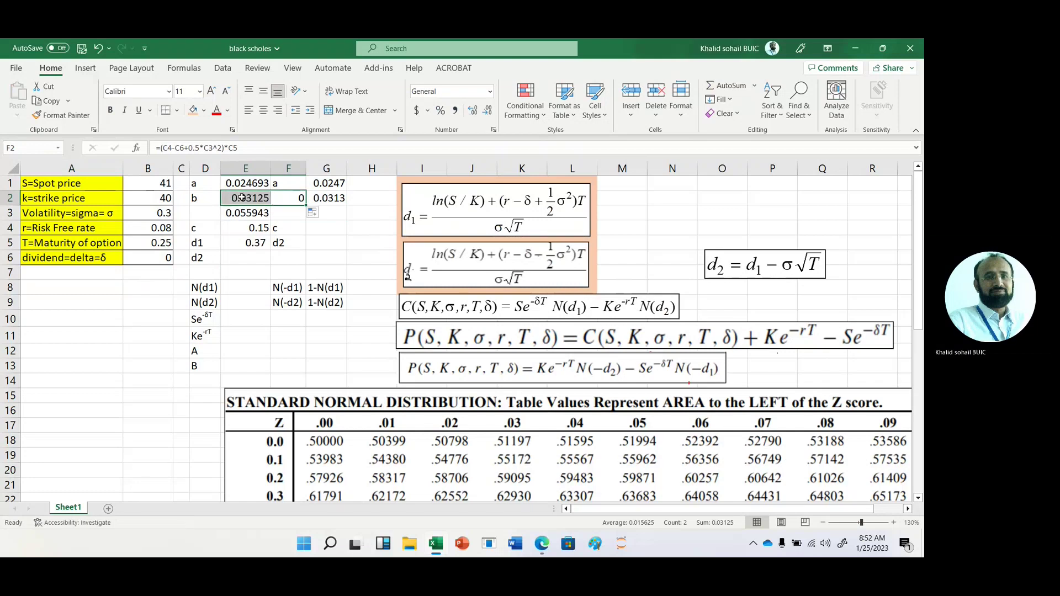
click(299, 197)
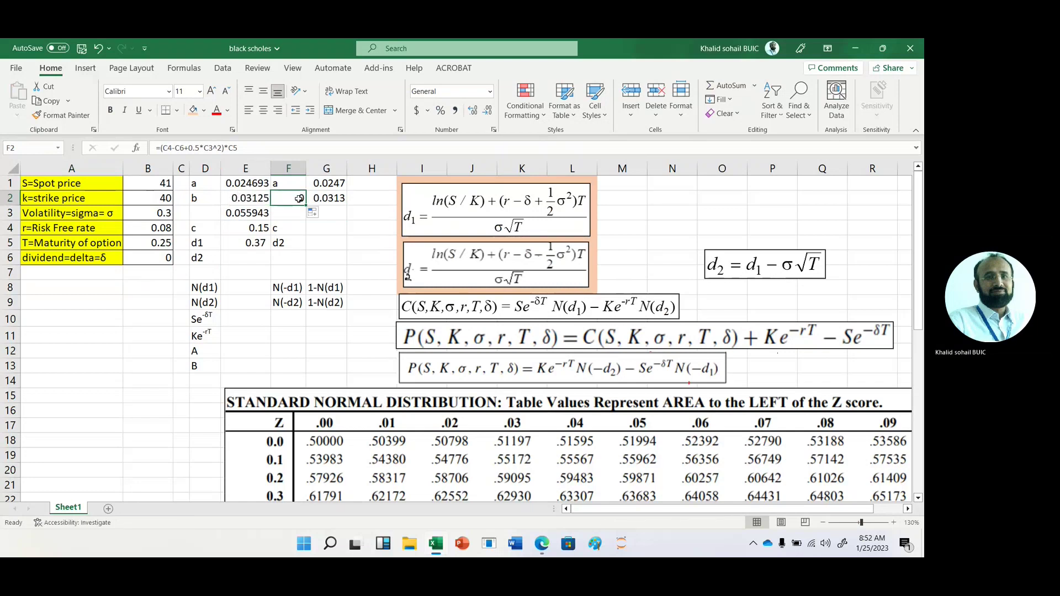
text(b)
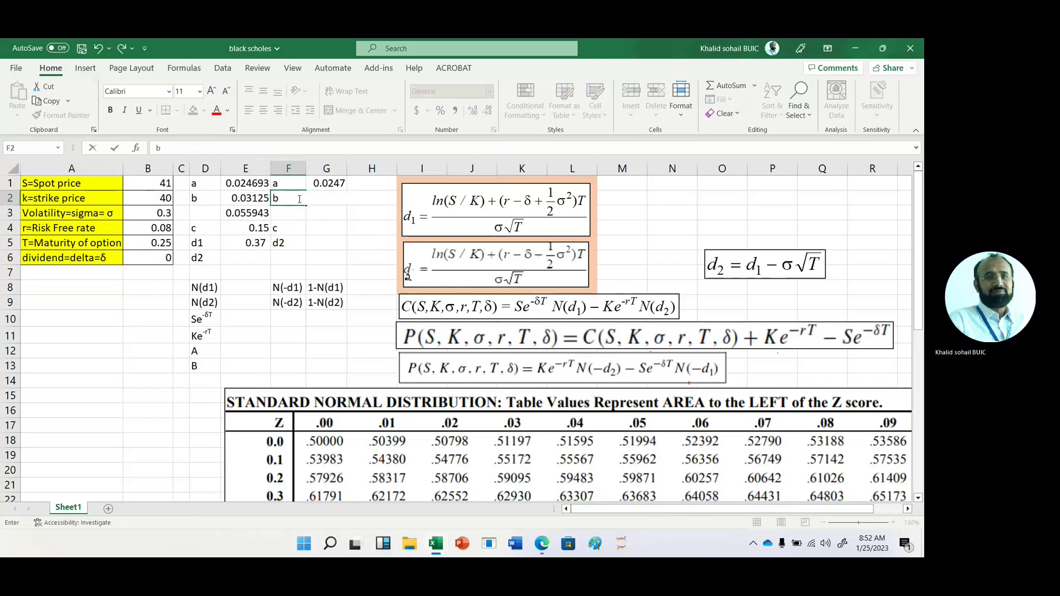
key(Tab)
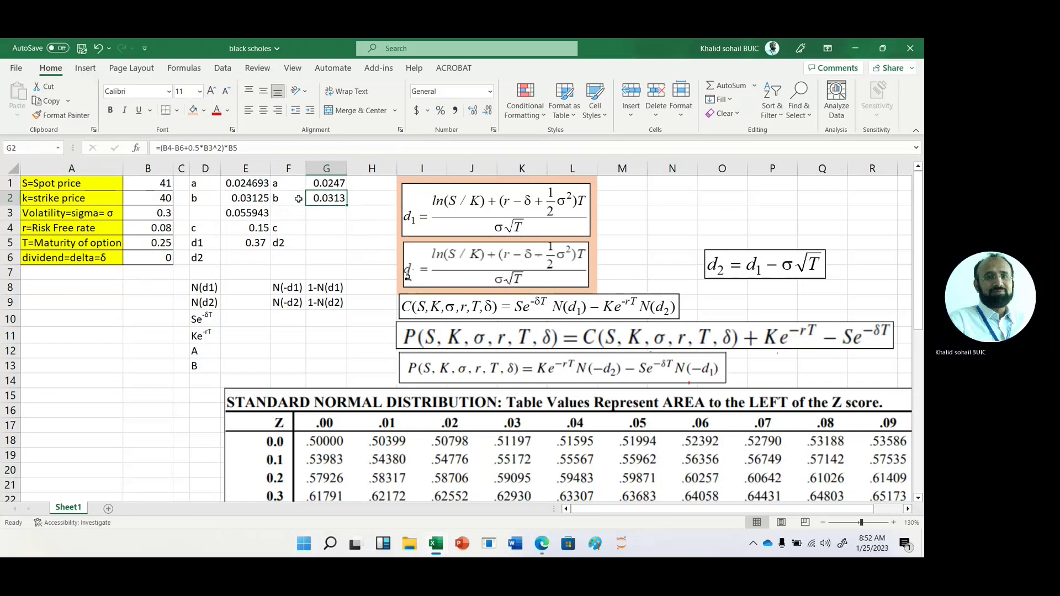
Change the b formula in G2 to =(B4-B6-0.5*B3^2)*B5 by making the 0.5*B3^2 term negative
key(F2)
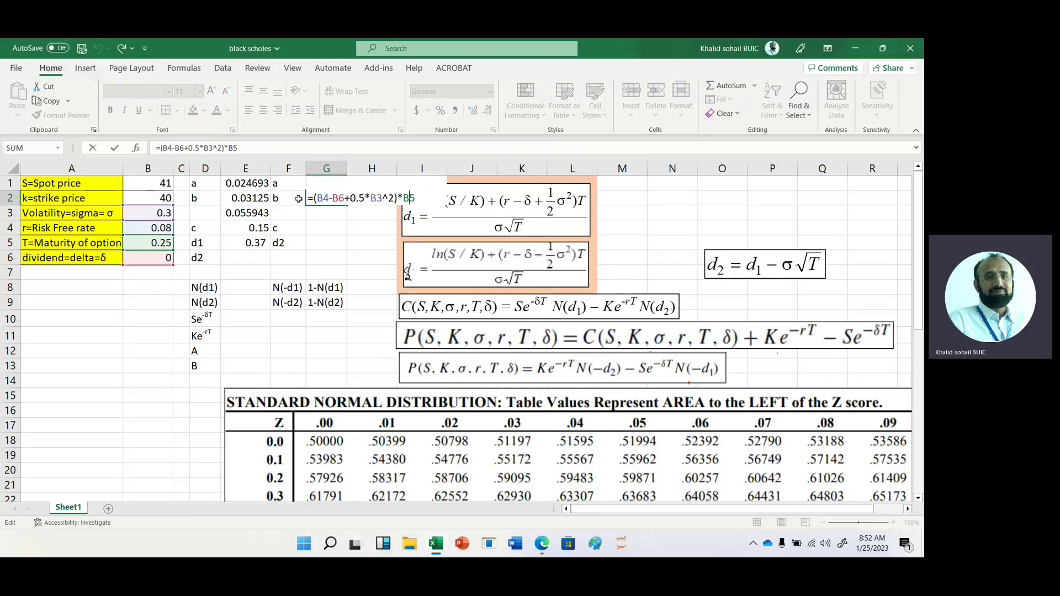
key(Left)
key(Left)
key(Left)
key(Left)
key(Left)
key(Left)
key(BackSpace)
text(-)
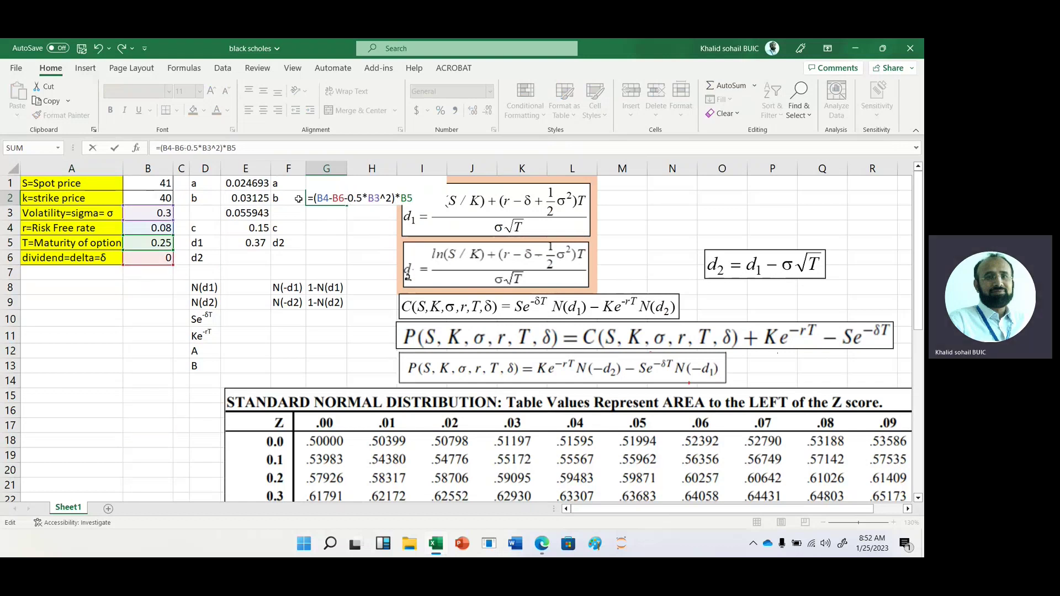
key(Return)
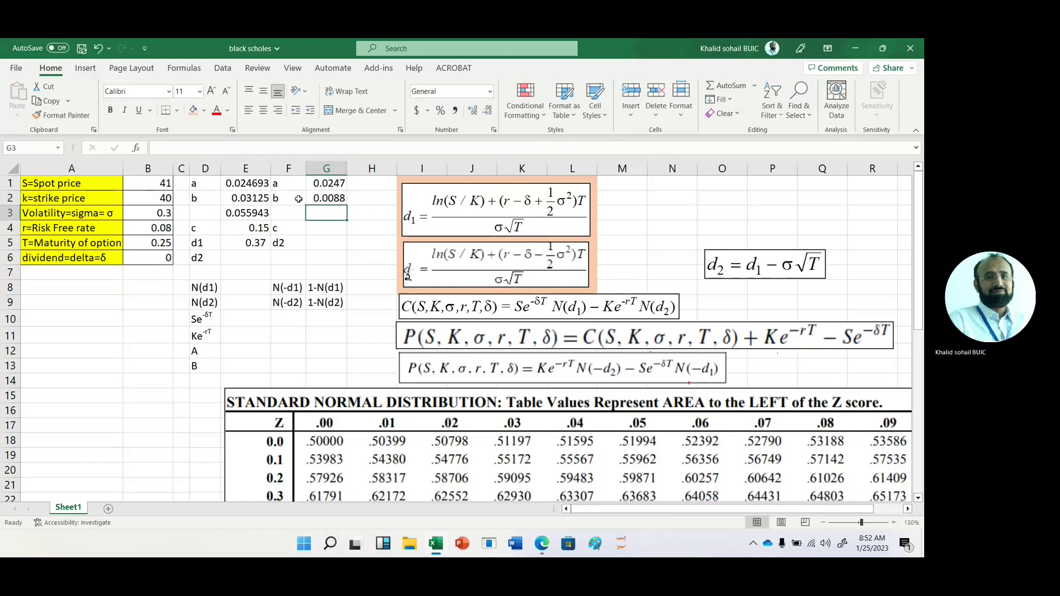
Total a and b in G3 with =SUM(G1:G2), and link G4 to the c value with =E4
click(712, 90)
click(712, 91)
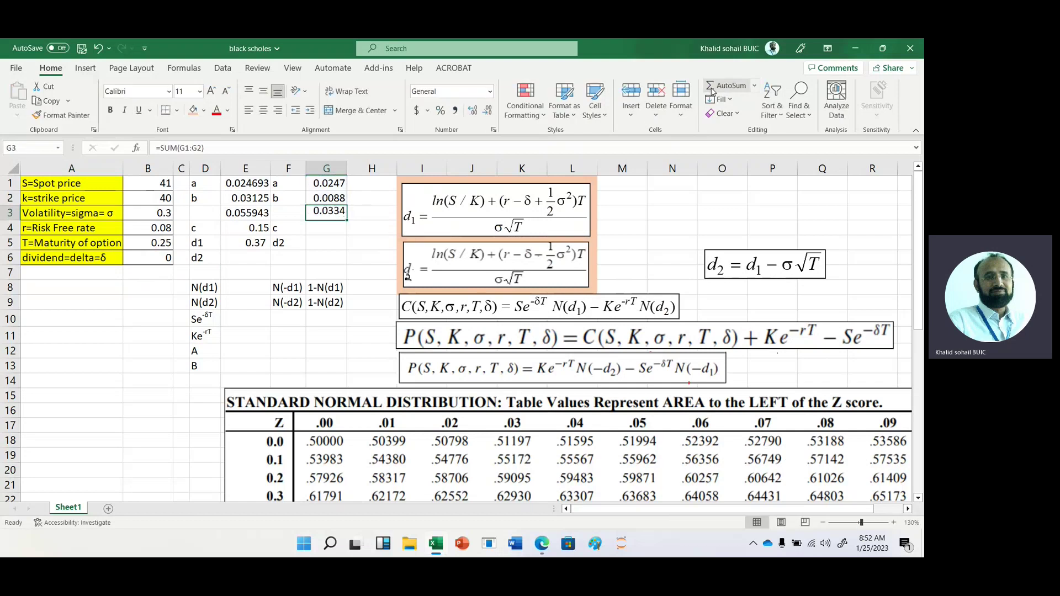
click(328, 227)
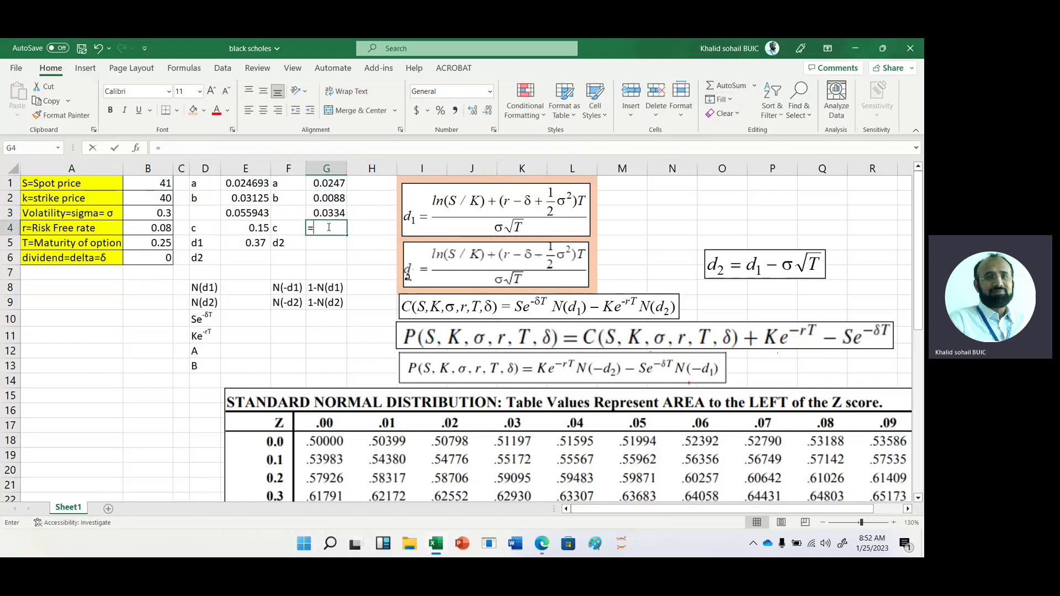
text(=)
key(Left)
key(Left)
key(Return)
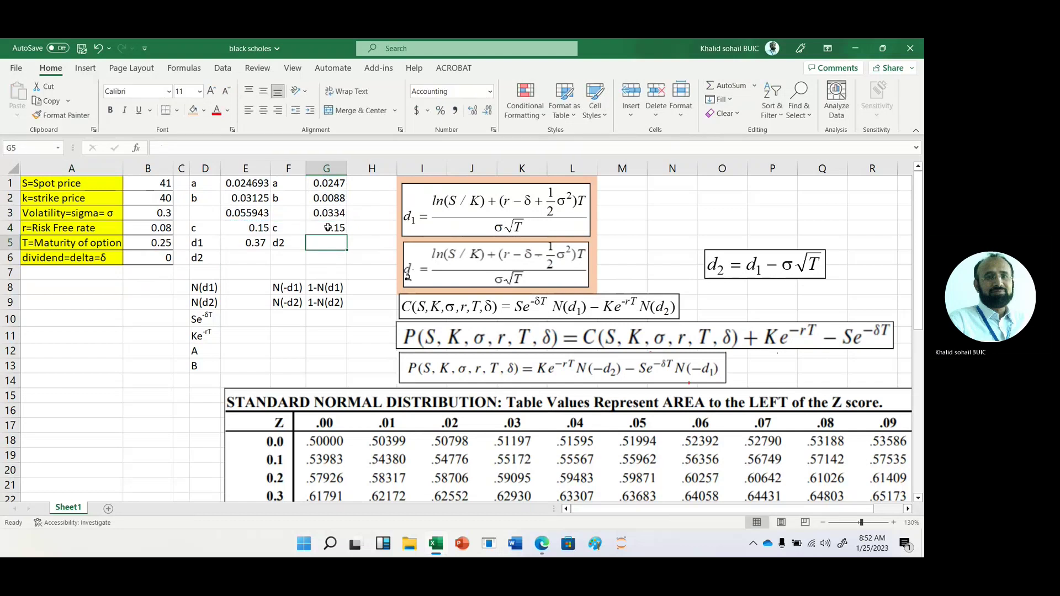
Compute d2 in G5 with the formula =G3/G4
text(=)
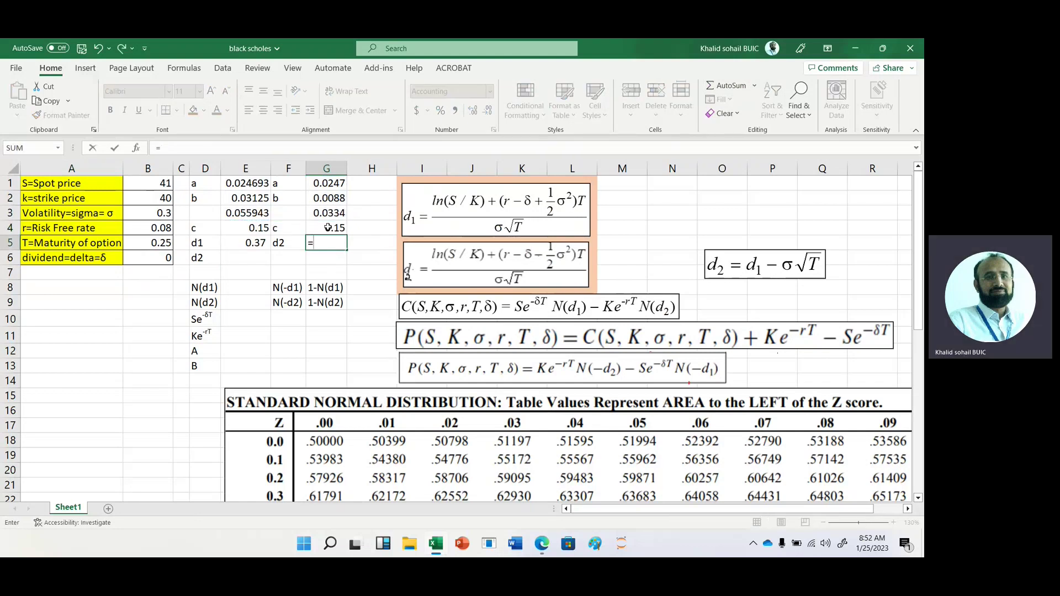
click(329, 213)
text(/)
click(328, 227)
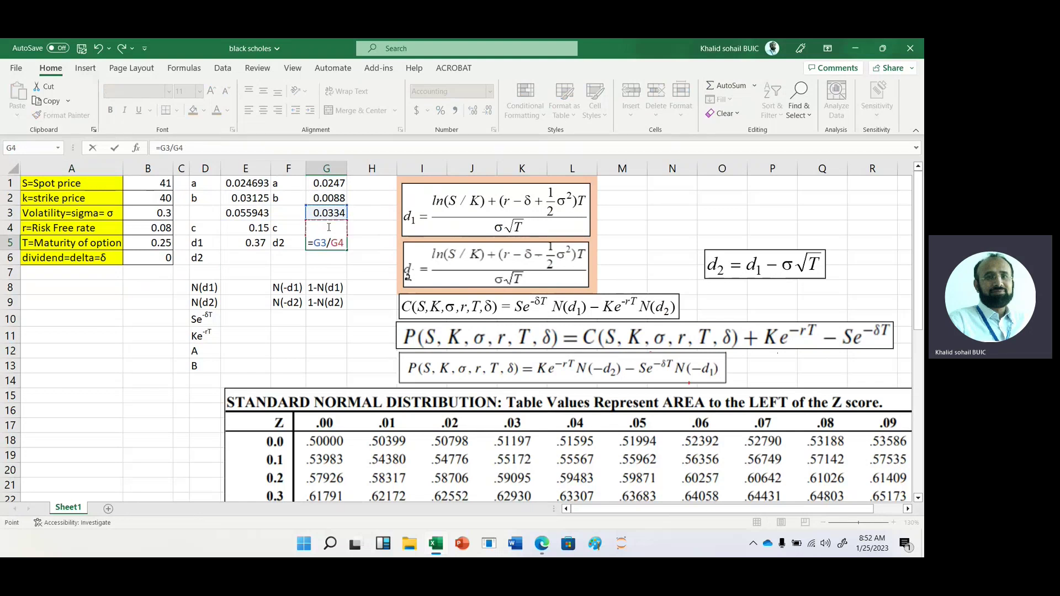
key(Return)
click(334, 243)
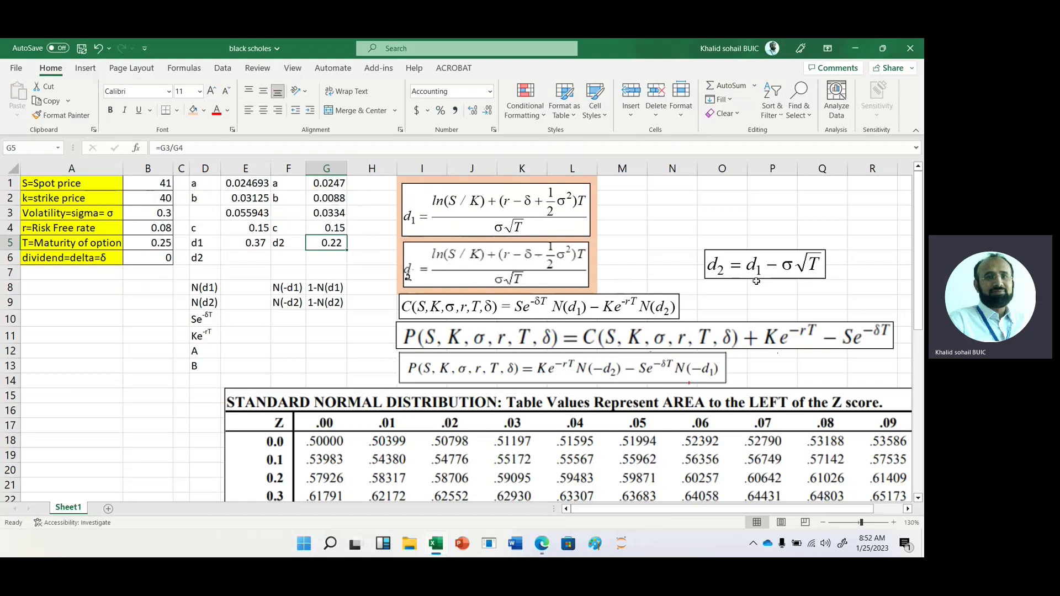
Compute d2 in E6 by the shortcut method, subtracting c from d1 with =E5-E4
click(240, 257)
text(=)
key(Up)
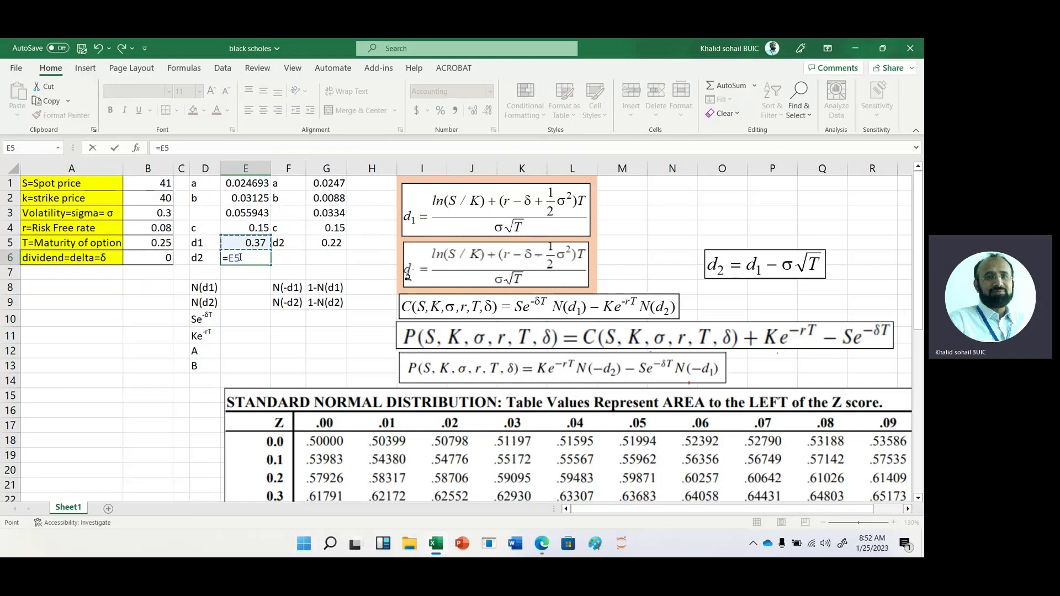
text(-)
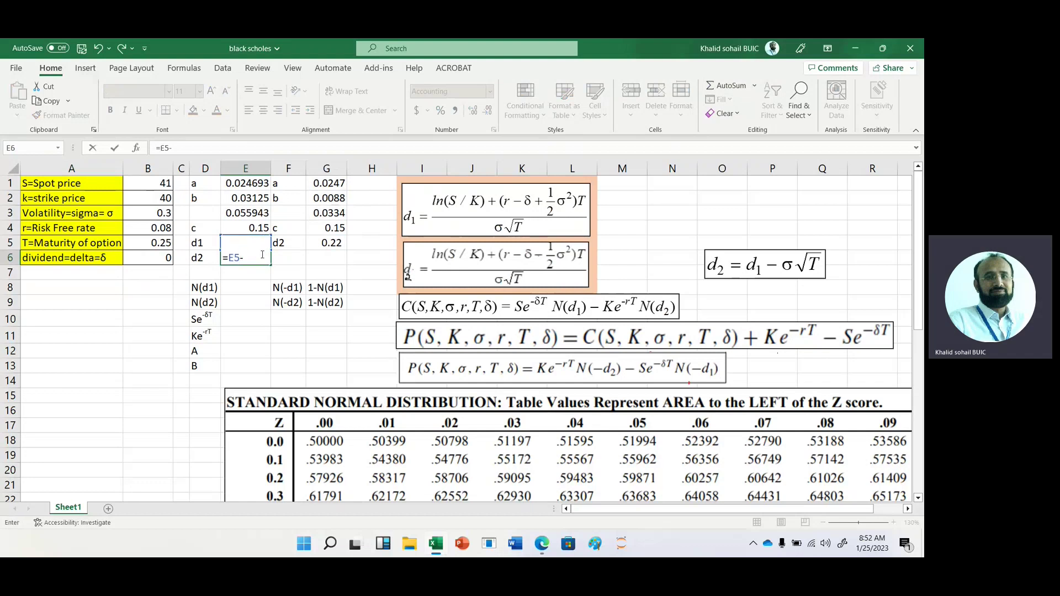
click(252, 228)
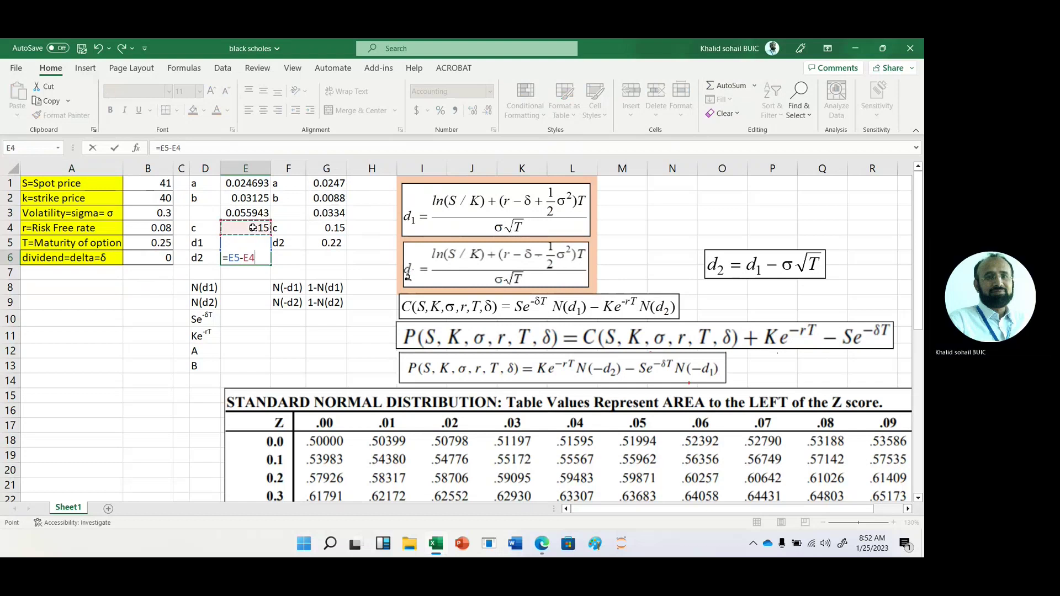
key(Return)
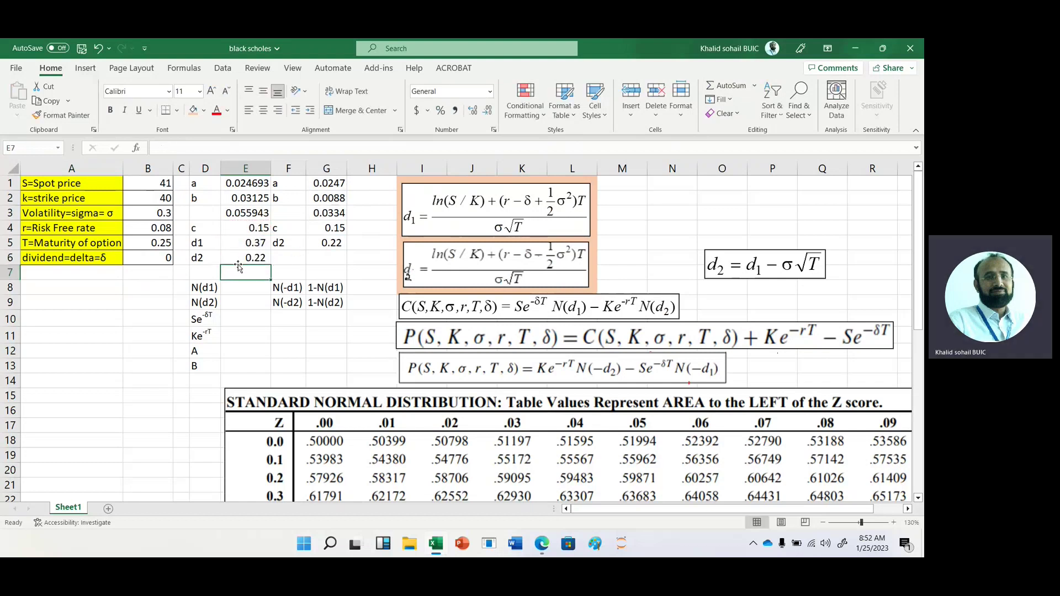
Enter the d1 value 0.37 in A15 and split it into 0.3 in A16 and 0.07 in B16
click(237, 288)
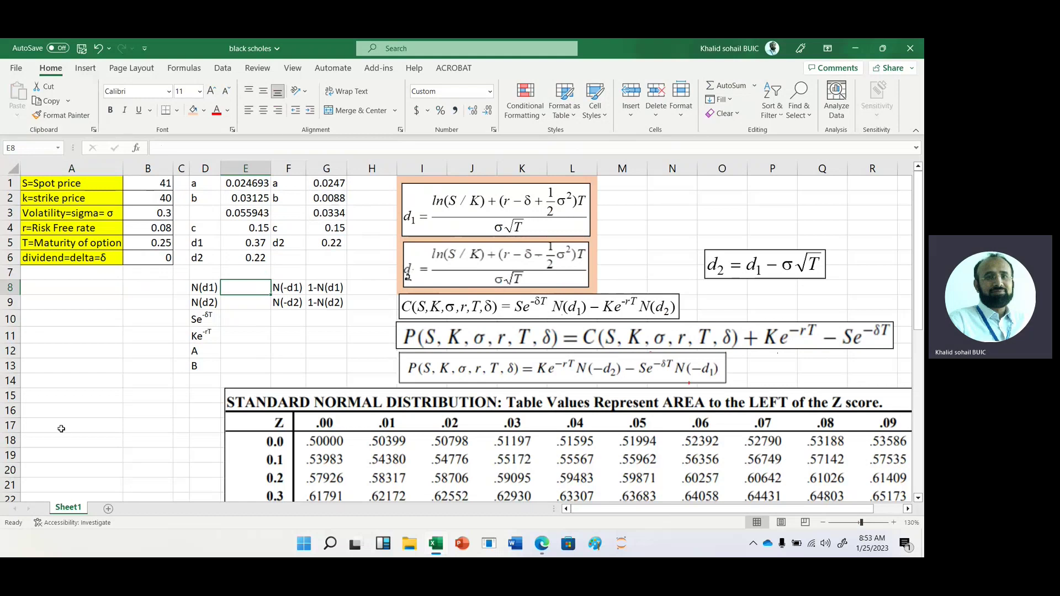
click(79, 399)
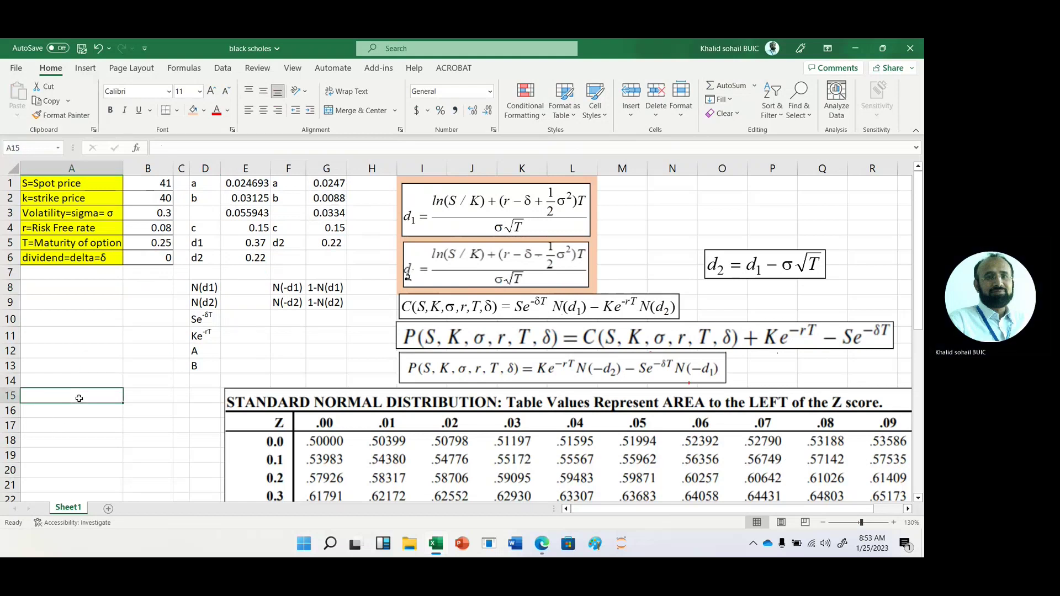
text(=e5)
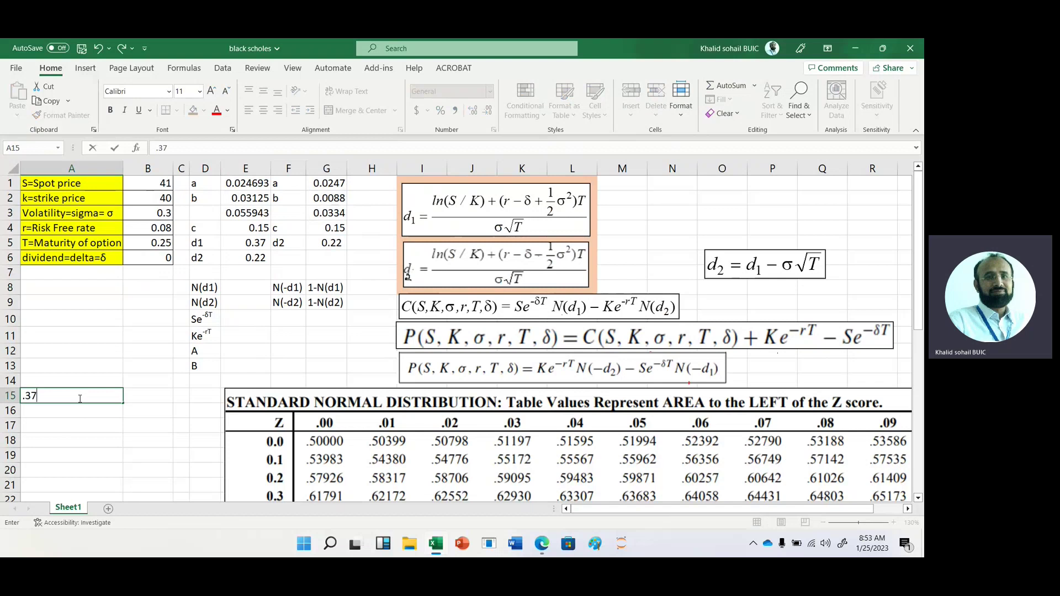
key(Return)
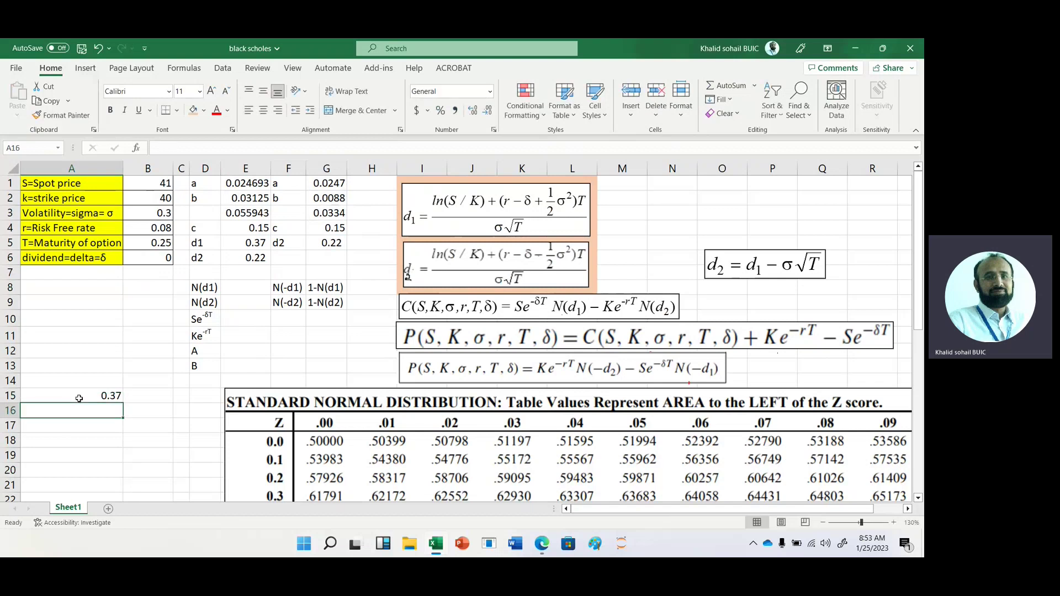
text(.3)
key(Tab)
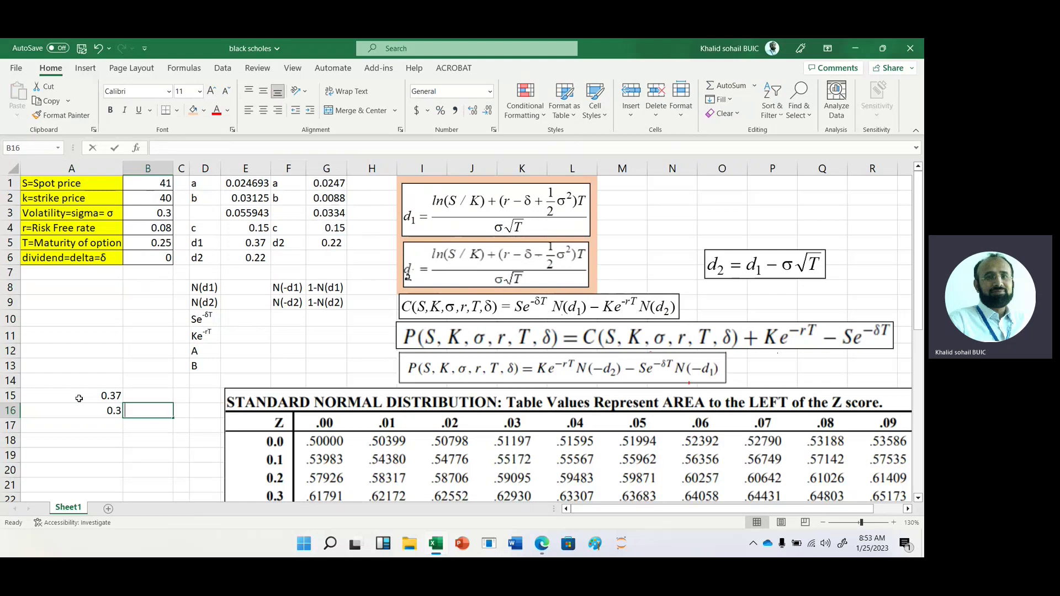
text(.07)
key(Return)
key(Up)
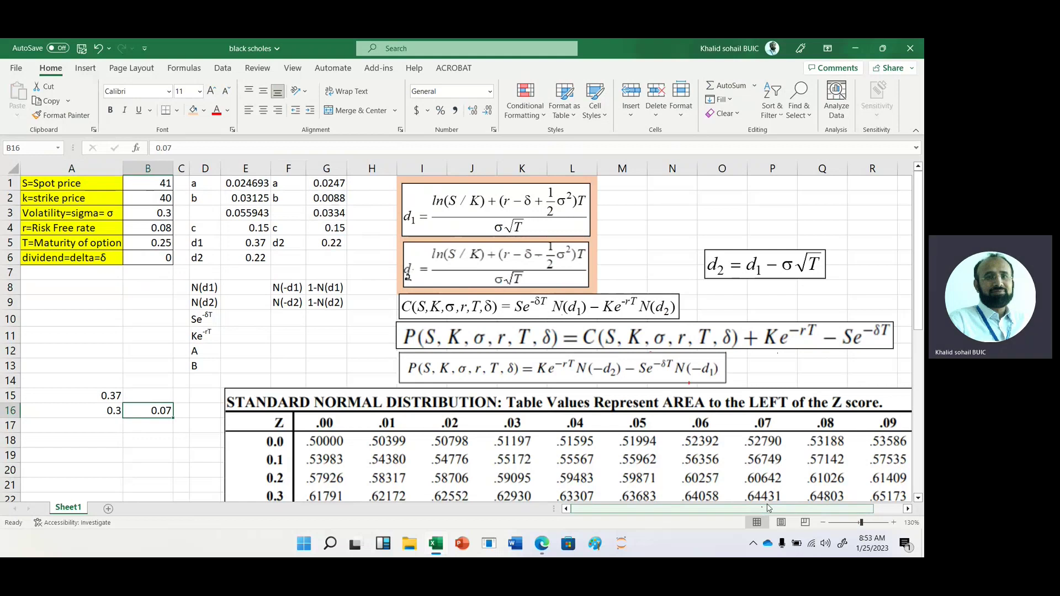
Enter .64431, the normal table value for Z row 0.3 and column .07, as N(d1) in E8
click(245, 289)
text(.)
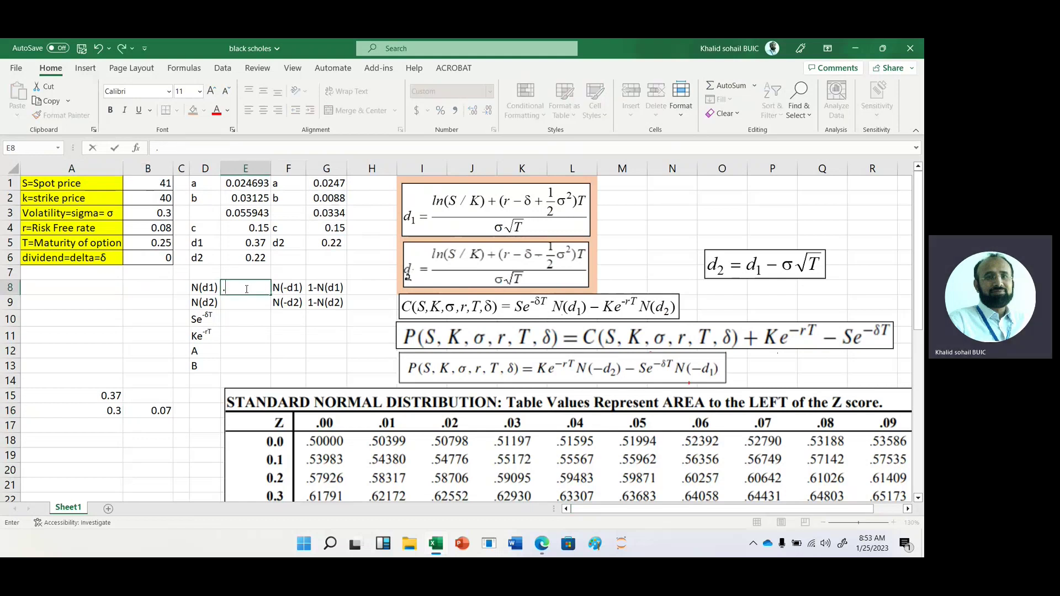
text(64431)
key(Return)
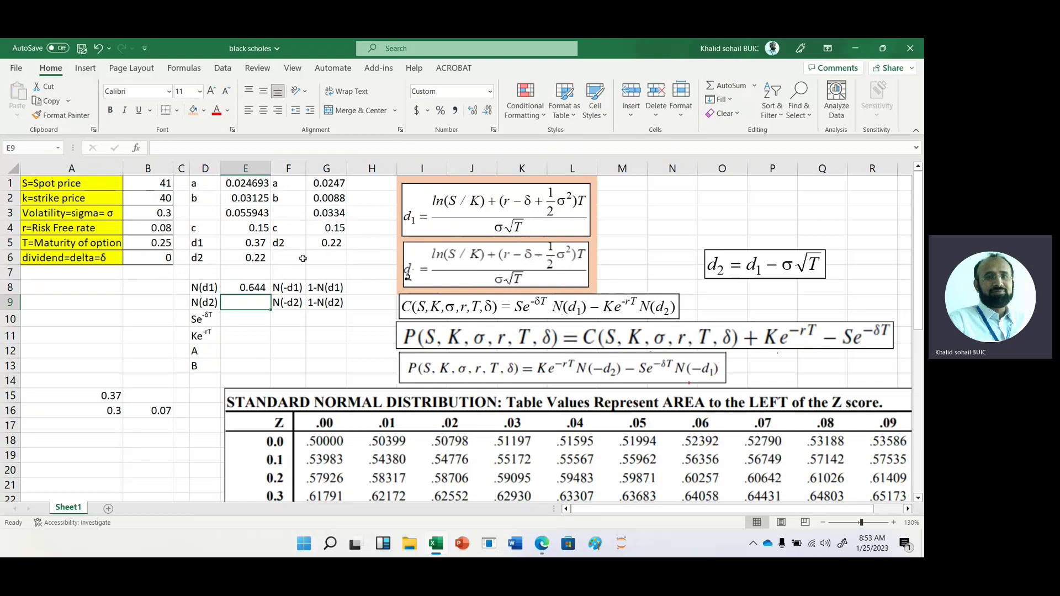
Enter the d2 value 0.22 in A17 and split it into 0.2 in A18 and 0.02 in B18
click(109, 427)
text(=E6)
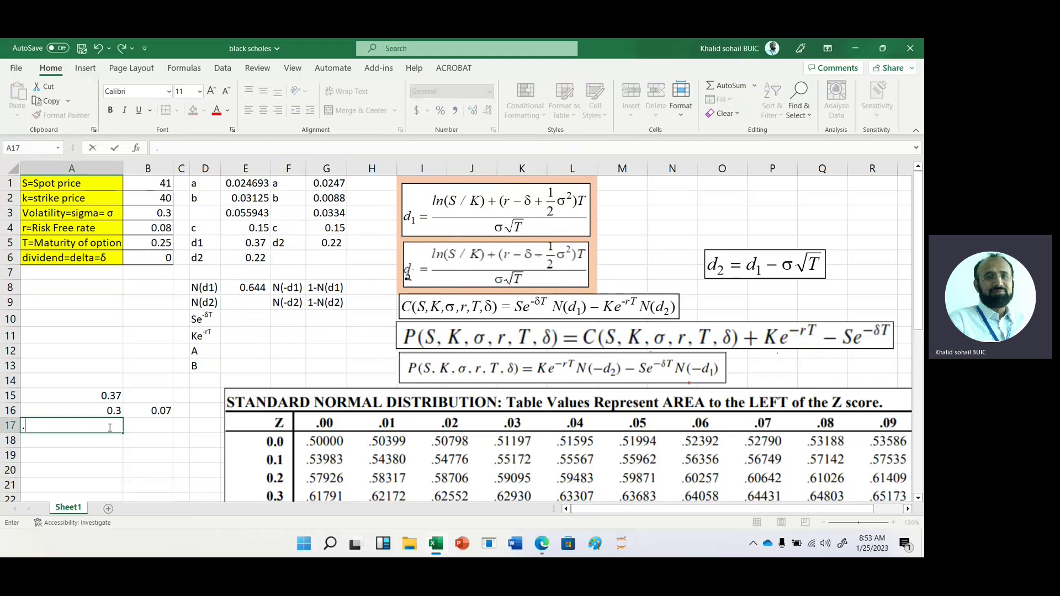
key(Return)
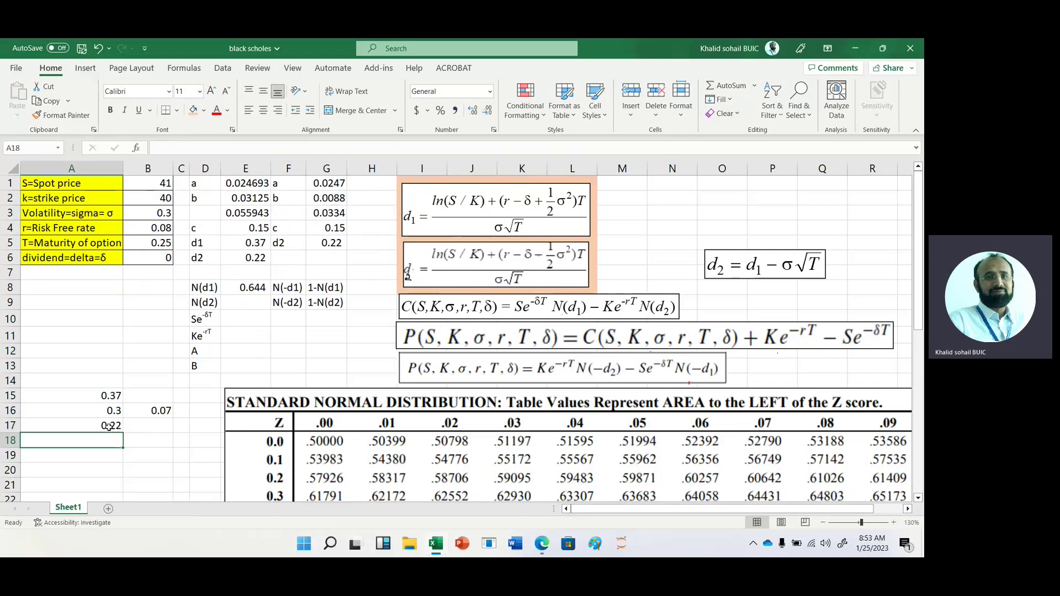
text(.2)
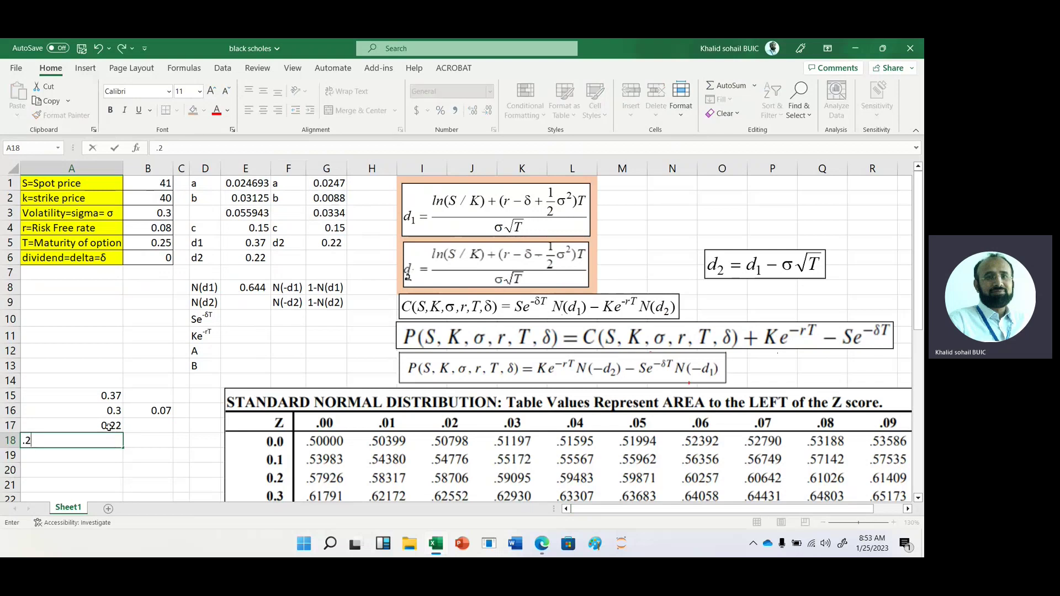
key(Tab)
text(.02)
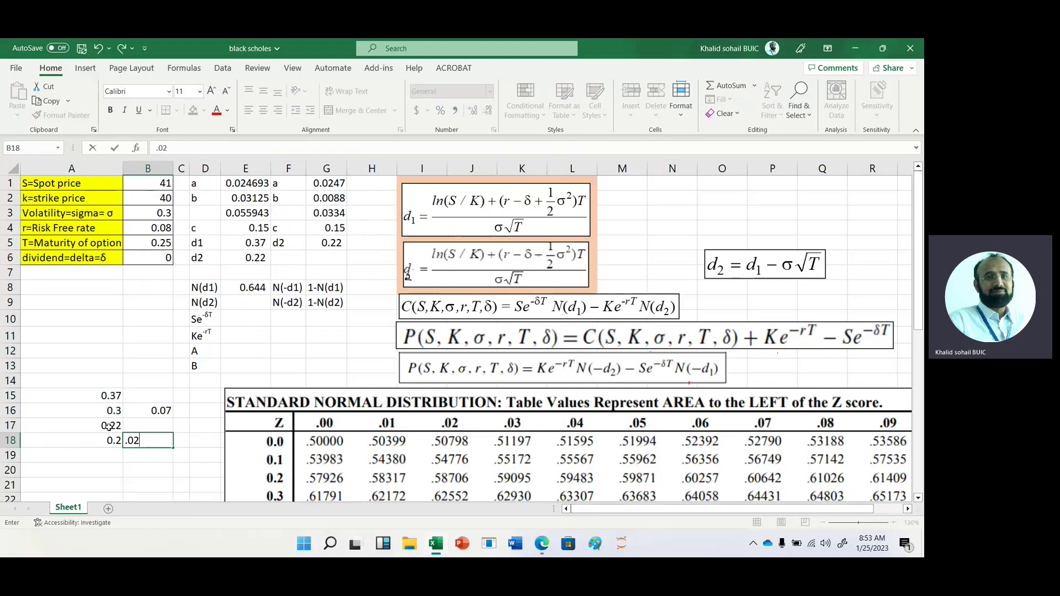
key(ctrl+Return)
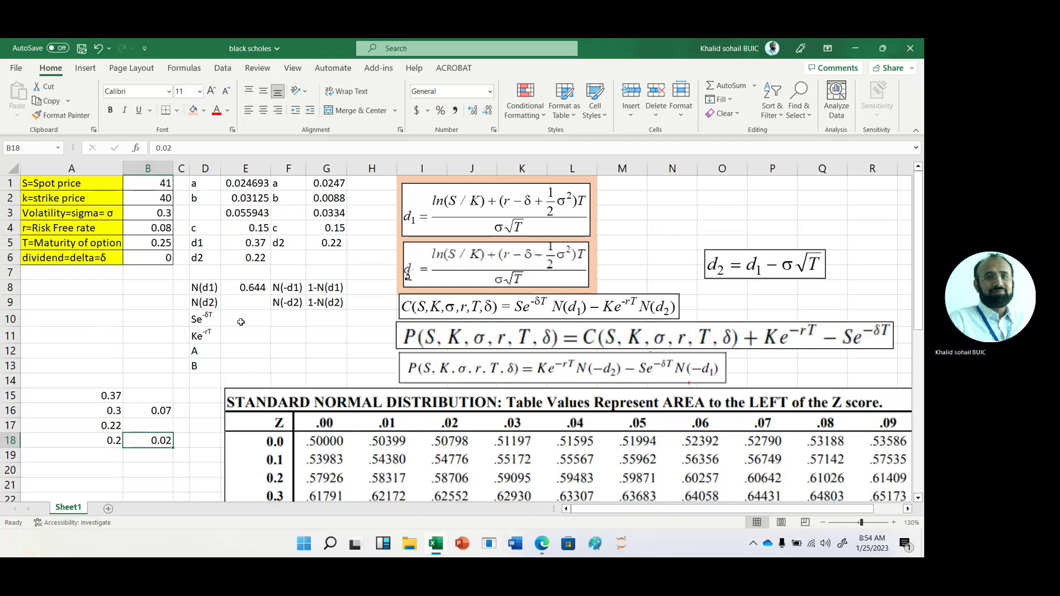
Enter .58706, the normal table value for Z row 0.2 and column .02, as N(d2) in E9
click(242, 303)
text(.)
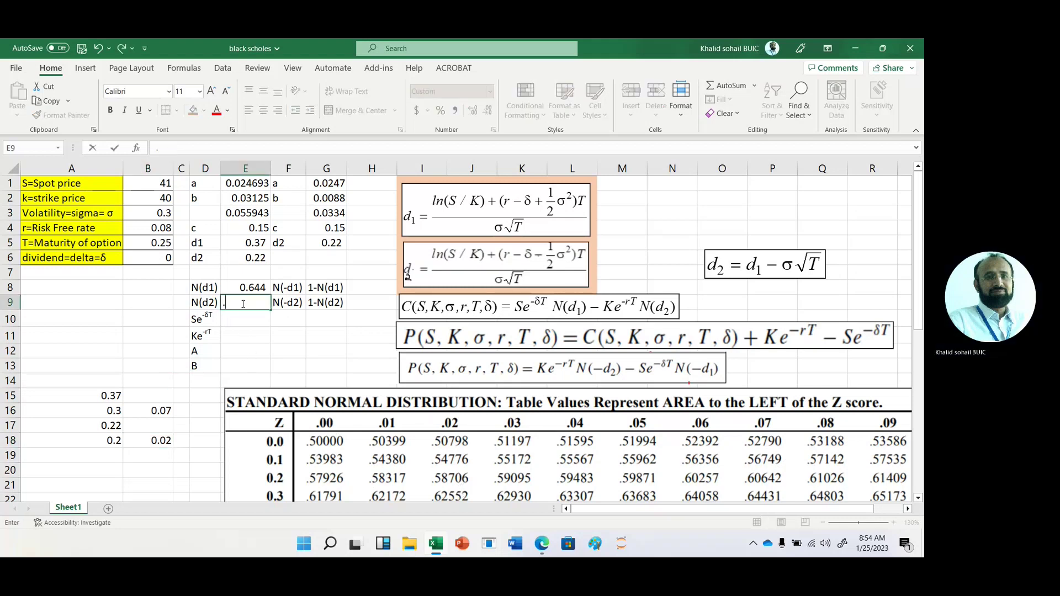
text(58)
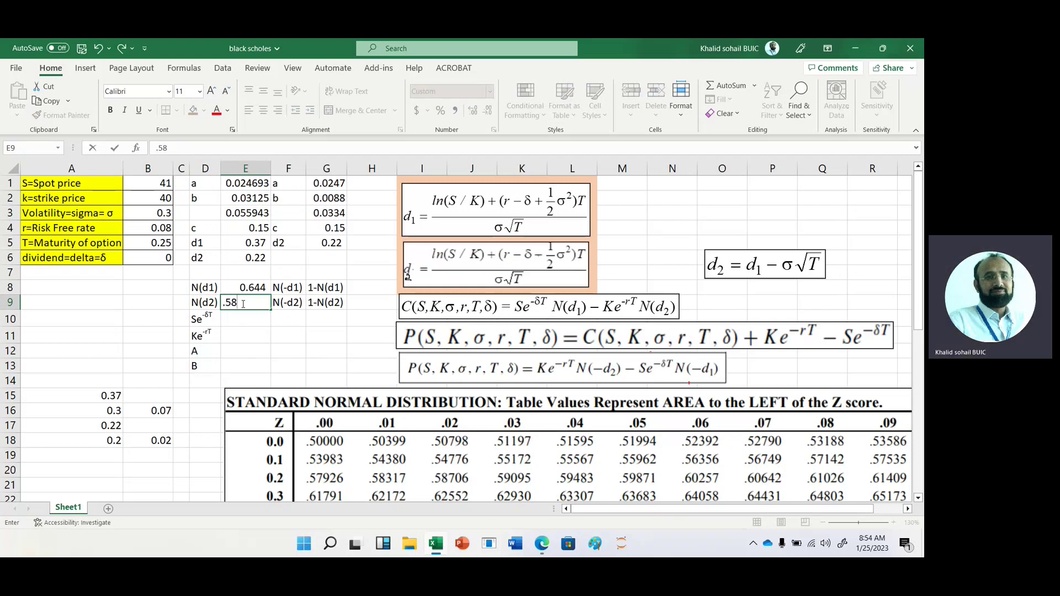
text(706)
key(Return)
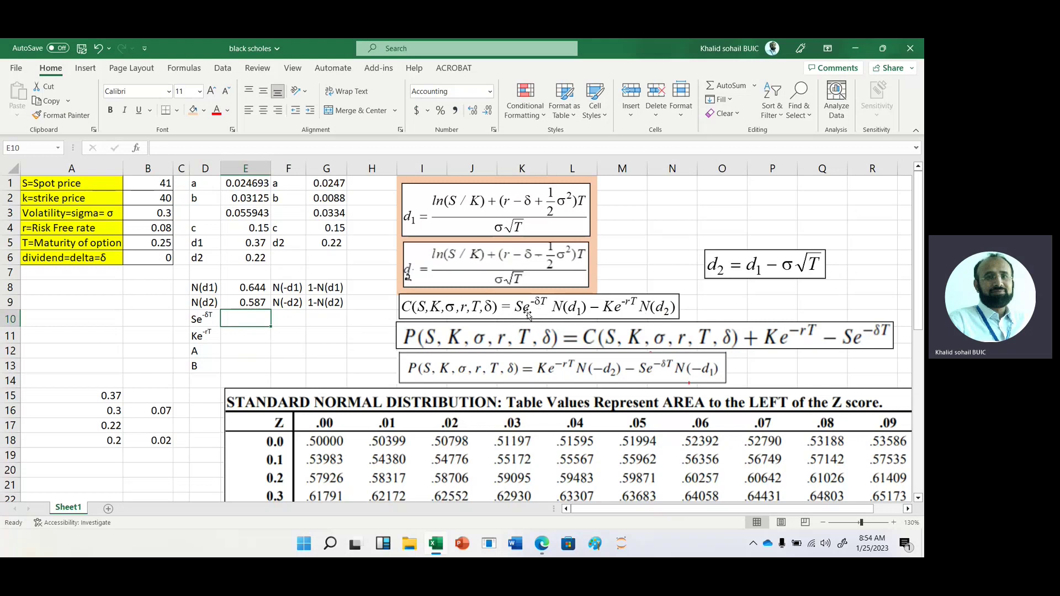
Compute the dividend-discounted spot price in E10 with the formula =B1*EXP(-B6*B5)
text(=)
click(163, 183)
text(*)
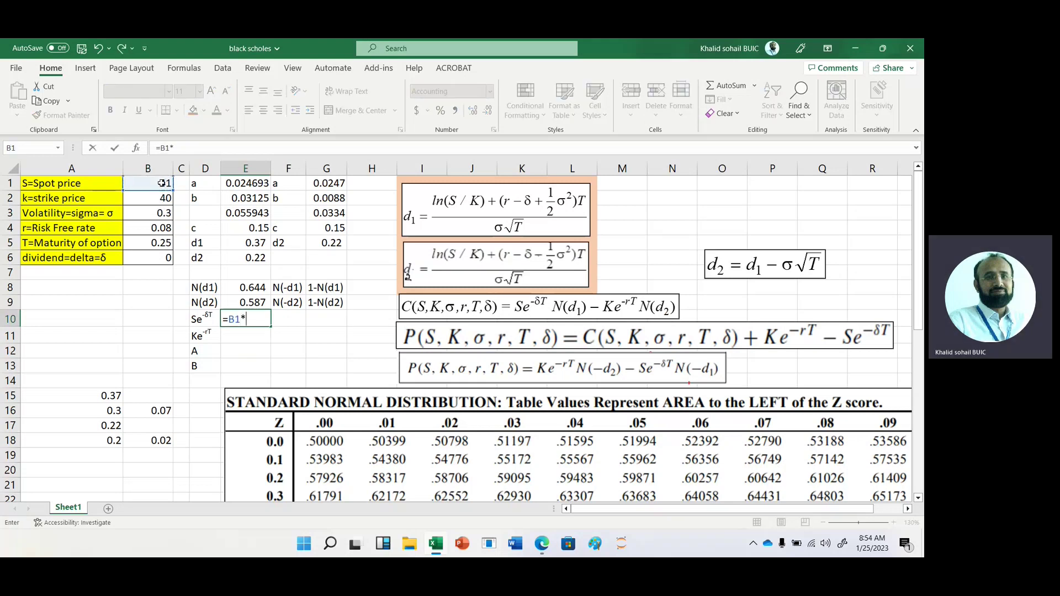
text(exp)
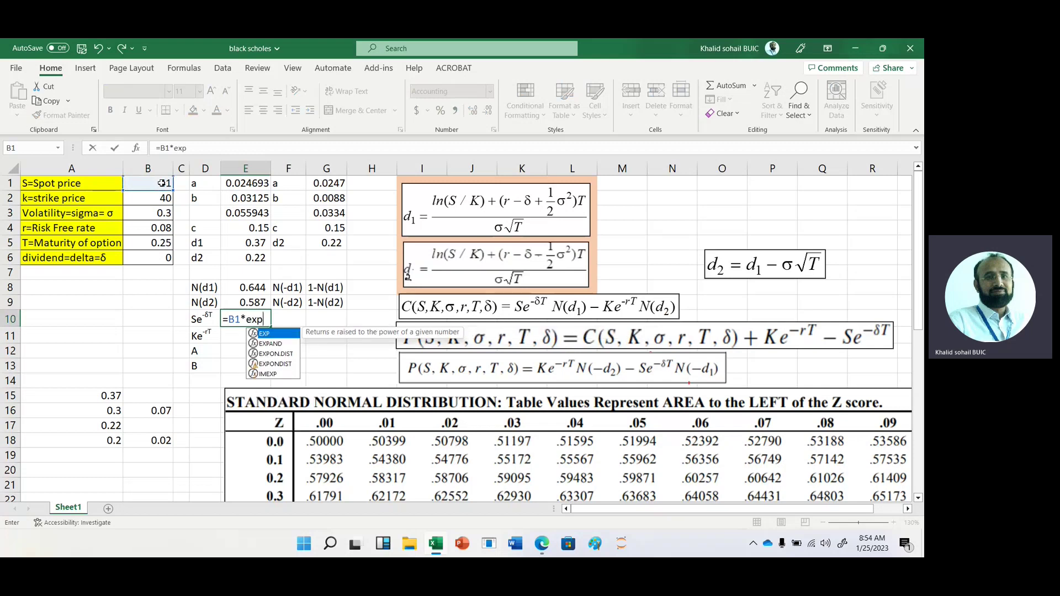
text(()
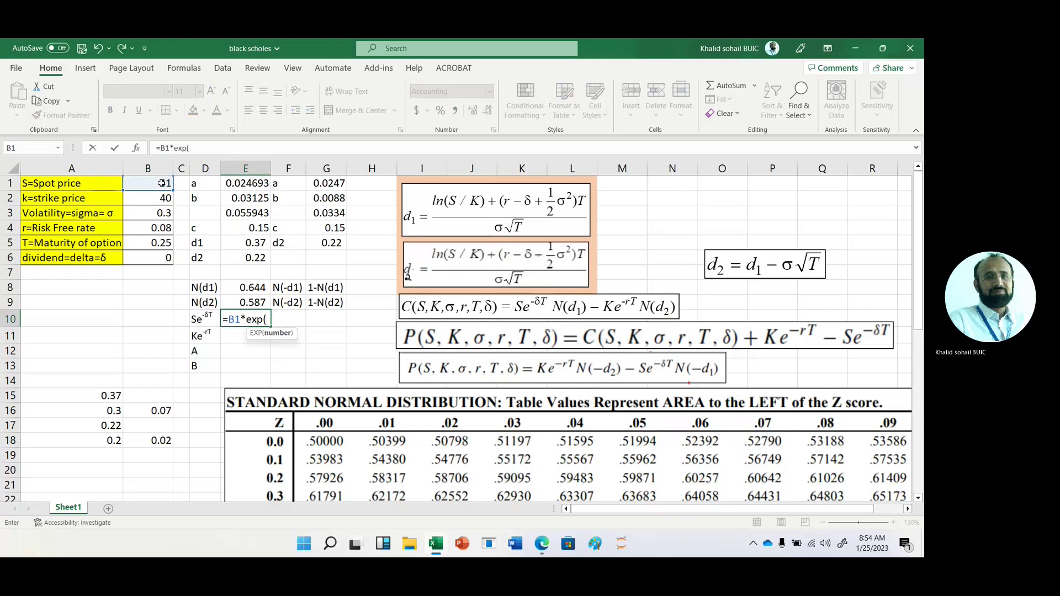
text(-)
click(158, 260)
text(*)
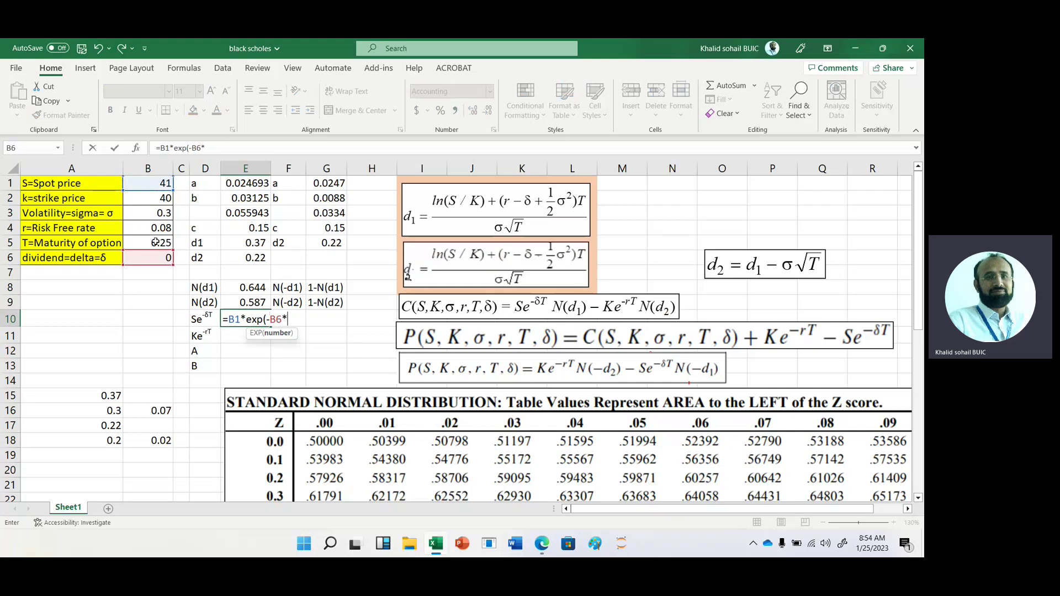
click(157, 243)
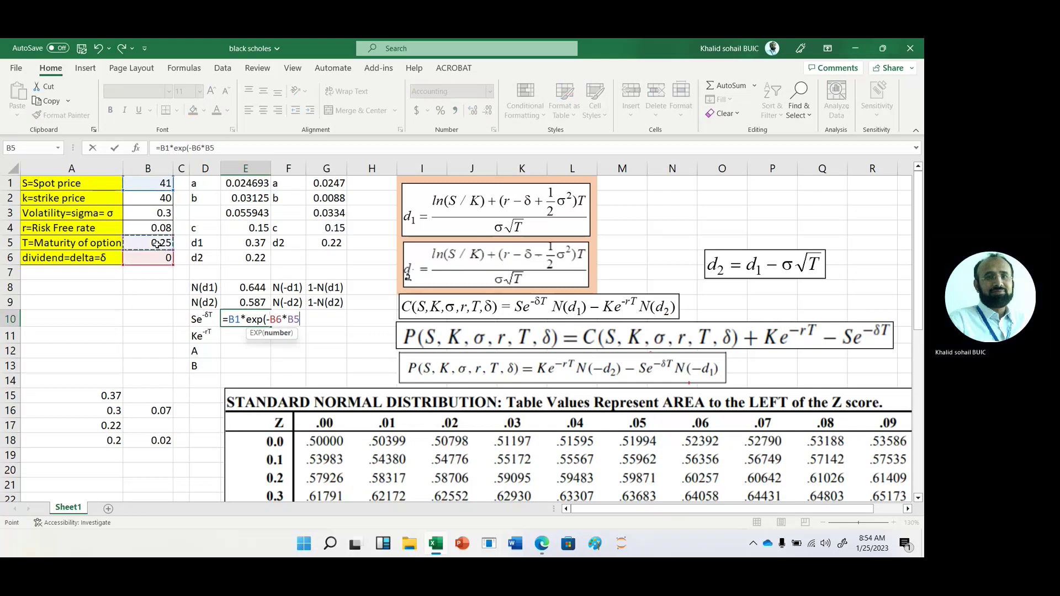
text())
key(Return)
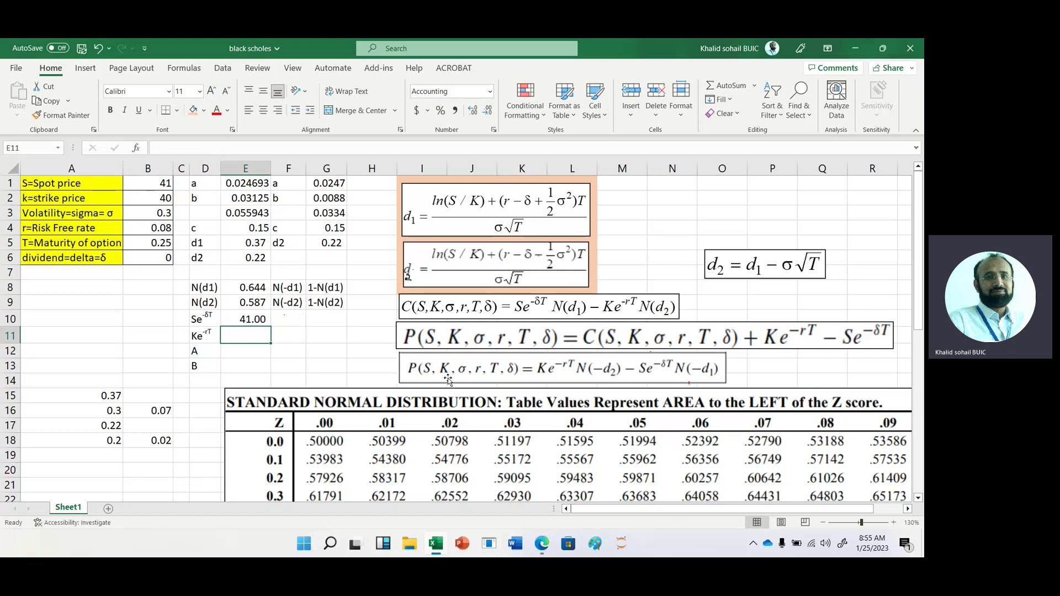
Compute the negative discounted strike price in E11 with the formula =-B2*EXP(-B4*B5)
text(=-)
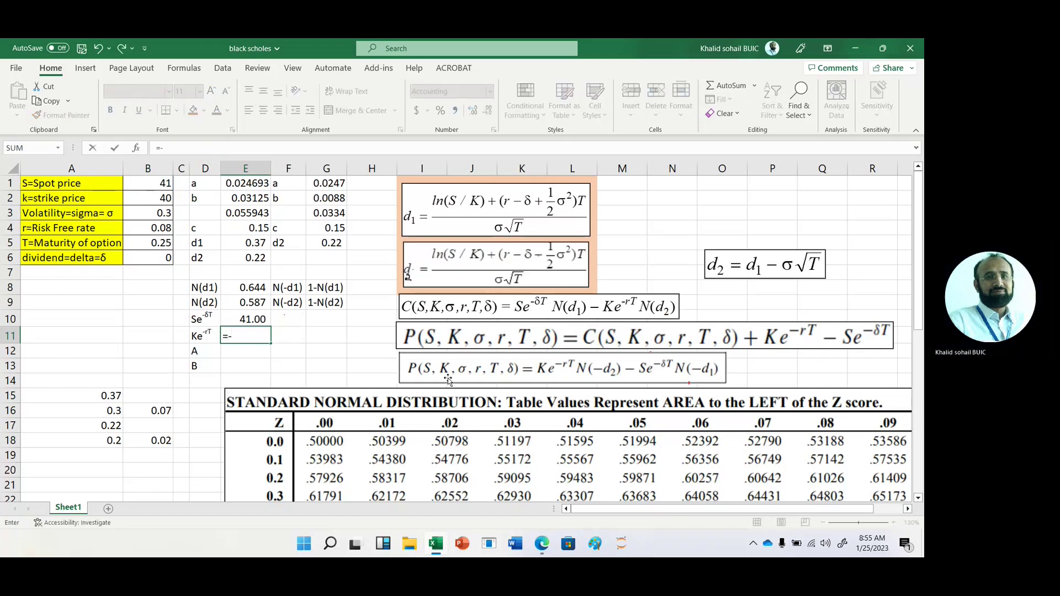
click(166, 199)
text(*)
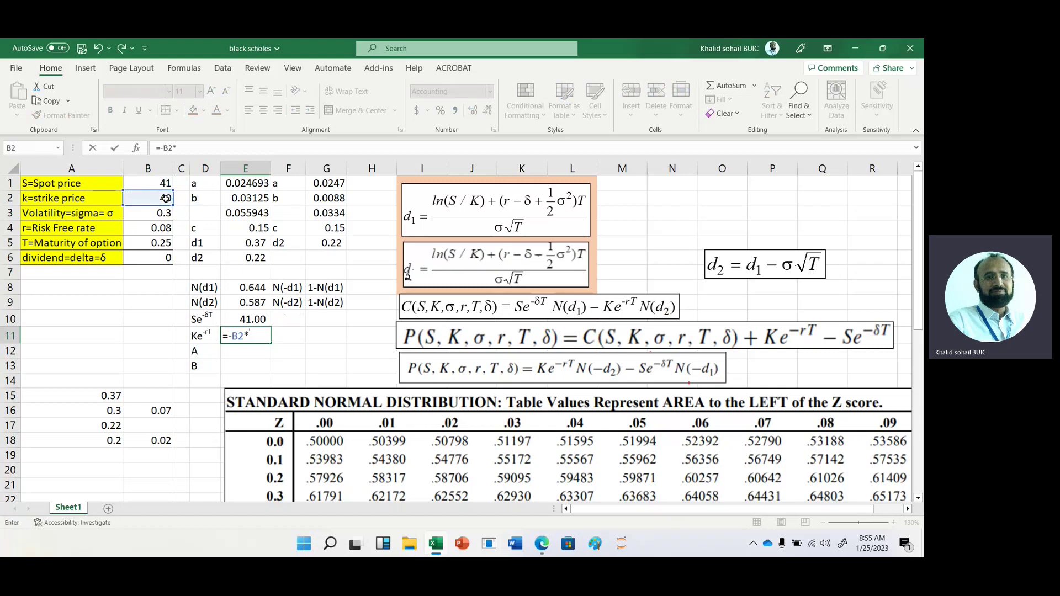
text(exp()
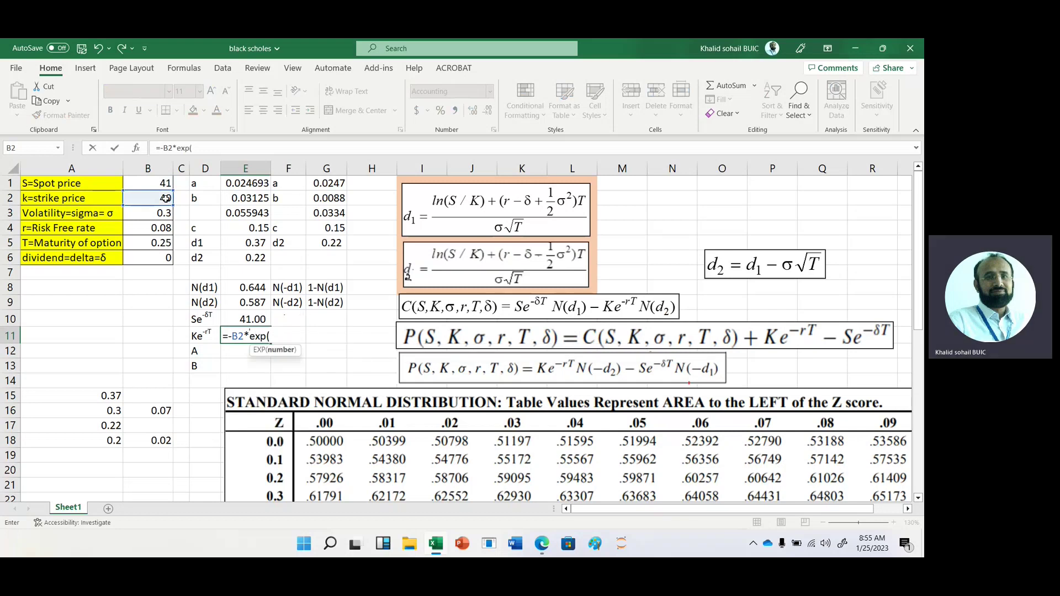
text(-)
click(159, 231)
text(*)
click(160, 245)
text())
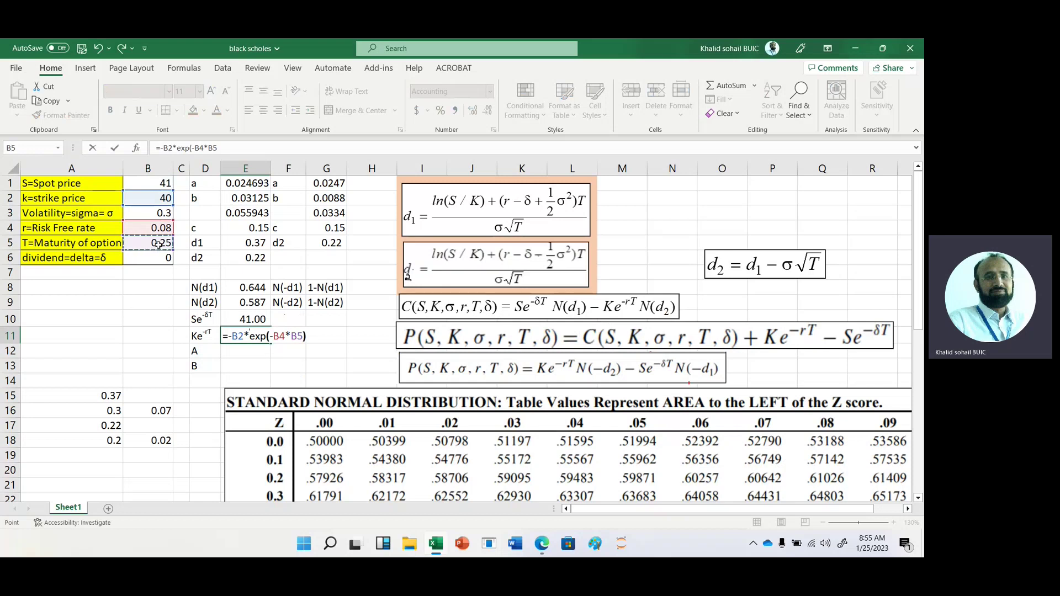
key(Return)
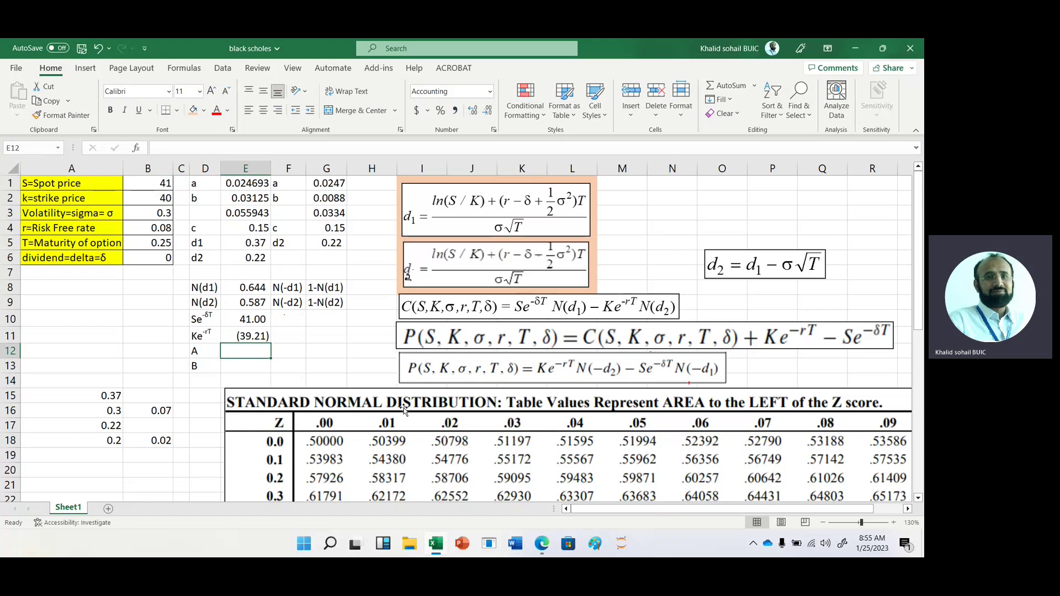
Compute term A in E12 as the discounted spot price times N(d1), using =E10*E8
text(=)
key(Up)
key(Up)
text(*)
key(Up)
key(Up)
key(Up)
key(Up)
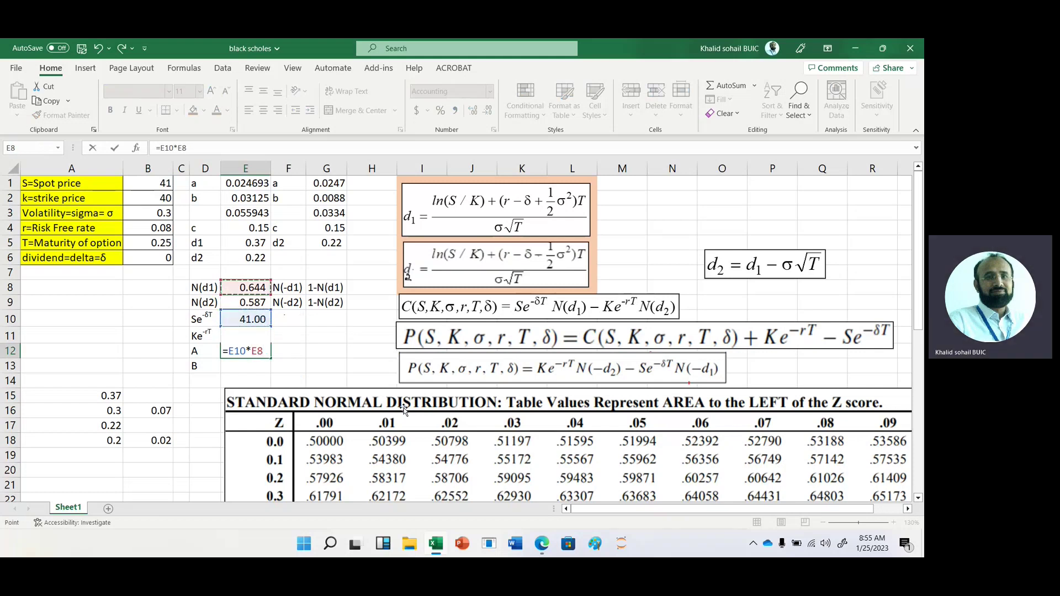
key(Return)
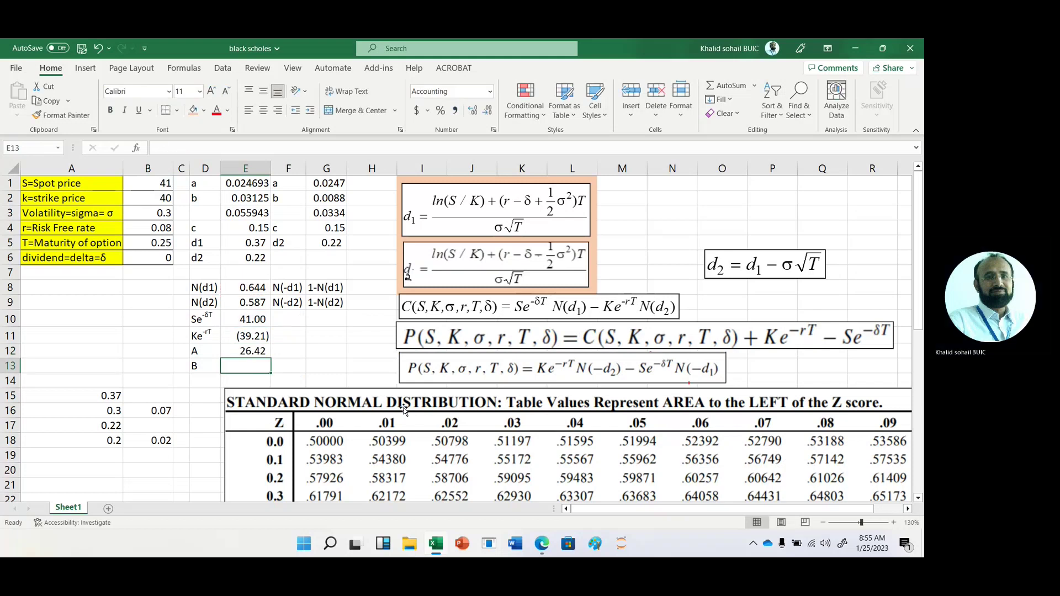
Compute term B in E13 as the discounted strike term times N(d2), using =E11*E9
text(=)
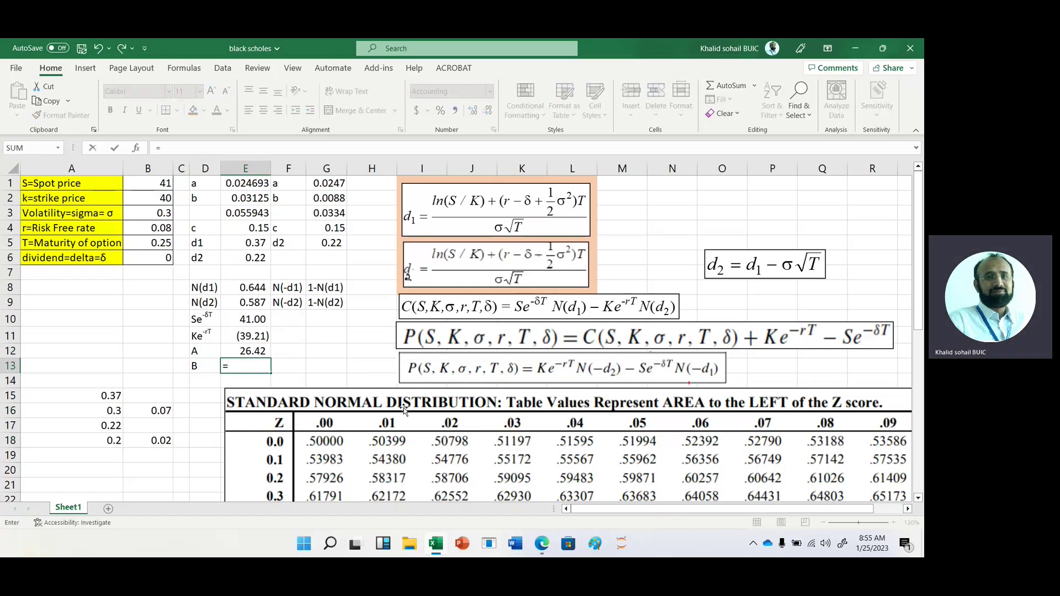
key(Up)
key(Up)
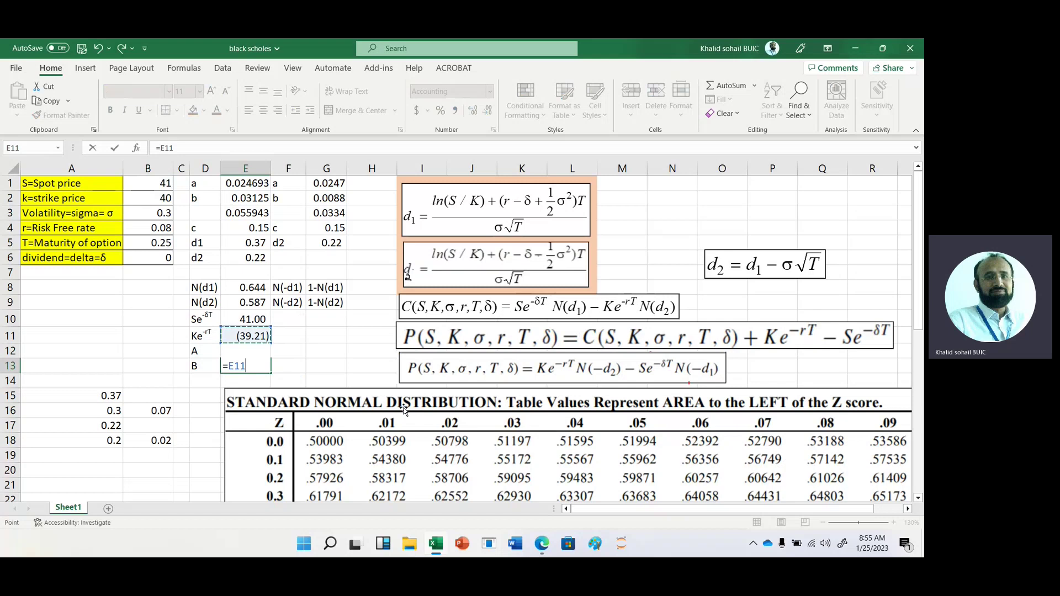
text(*)
key(Up)
key(Up)
key(Up)
key(Up)
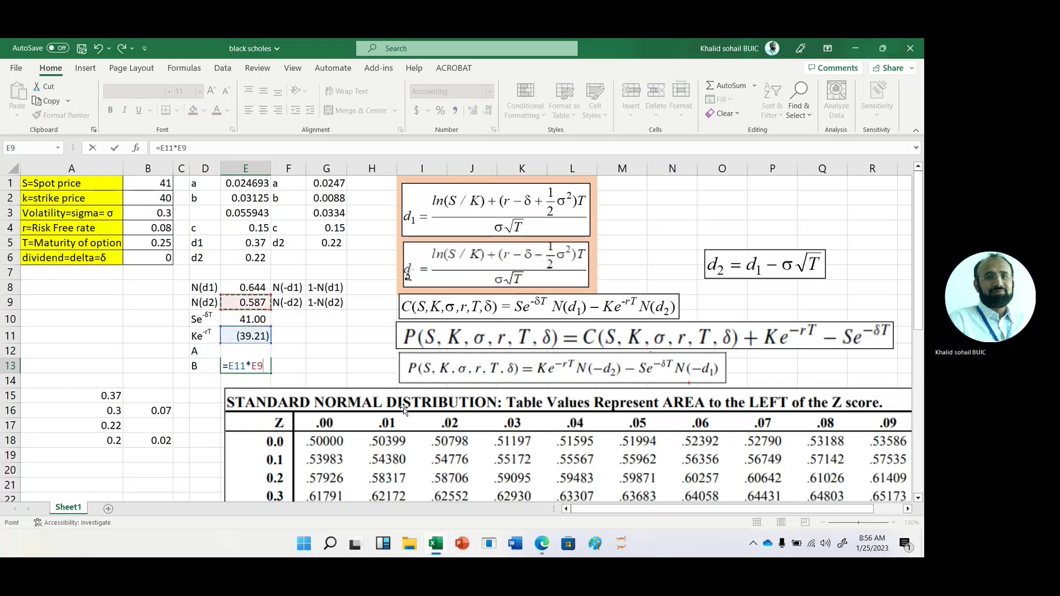
key(Return)
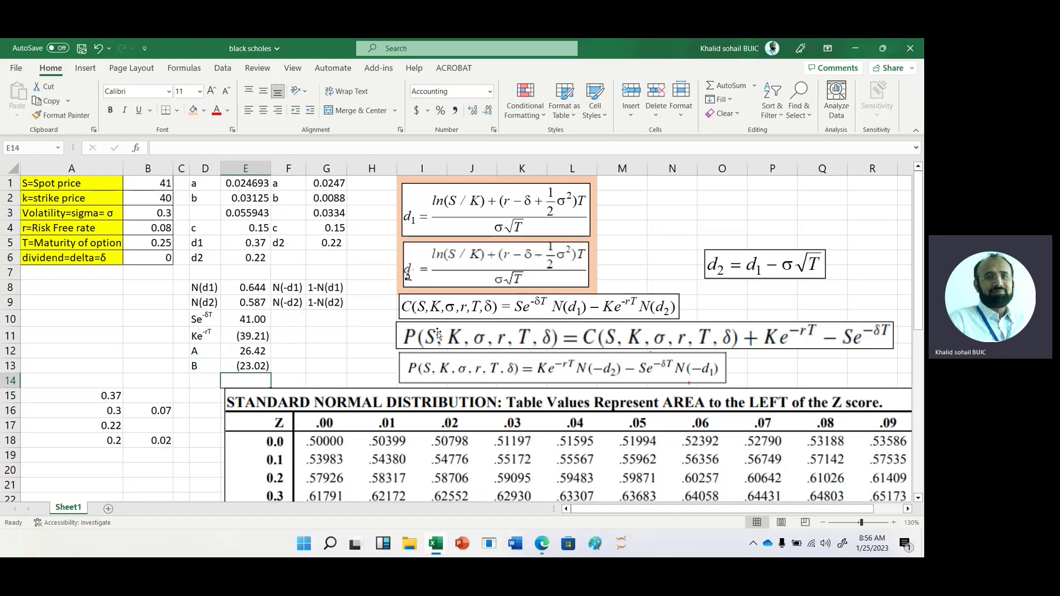
Try an automatic sum of E8:E13 in E14 and check the formulas for terms A and B
click(709, 86)
click(709, 87)
click(246, 365)
click(256, 353)
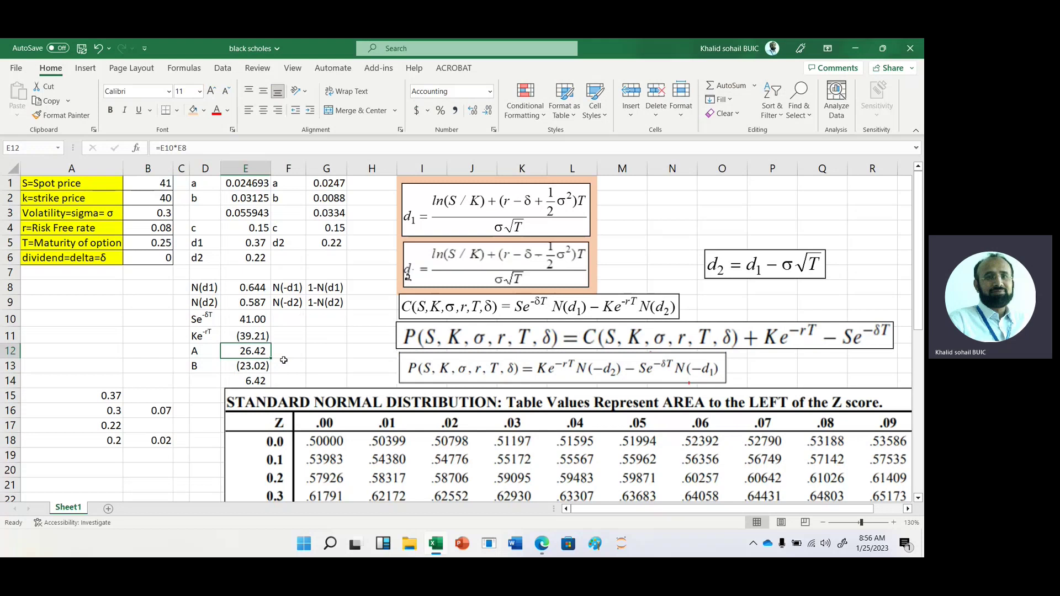
Remove the leading minus sign from the discounted strike formula in E11 so it reads =B2*EXP(-B4*B5)
key(Down)
key(Up)
key(Up)
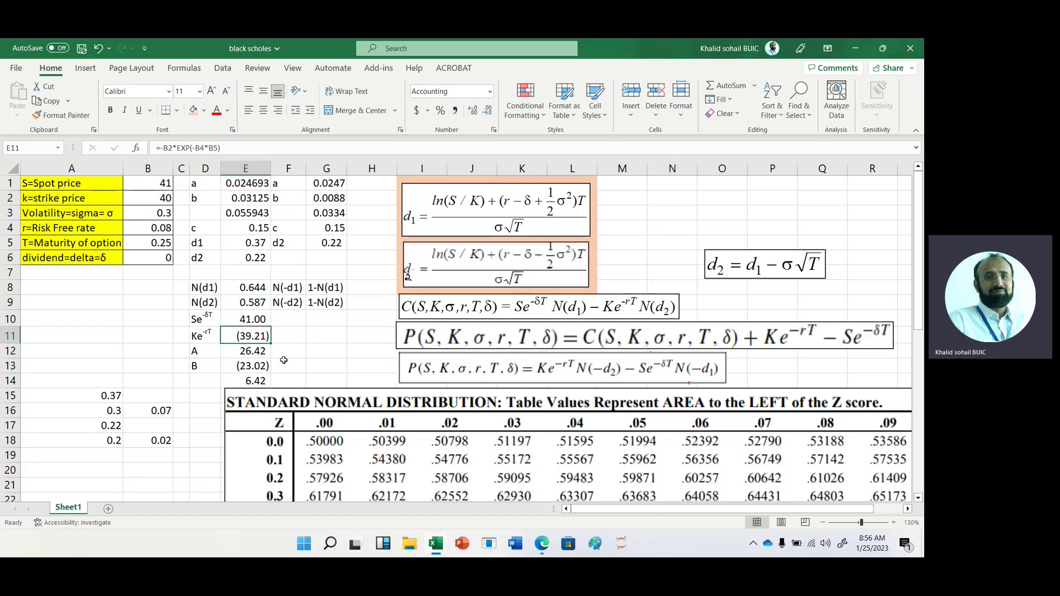
key(F2)
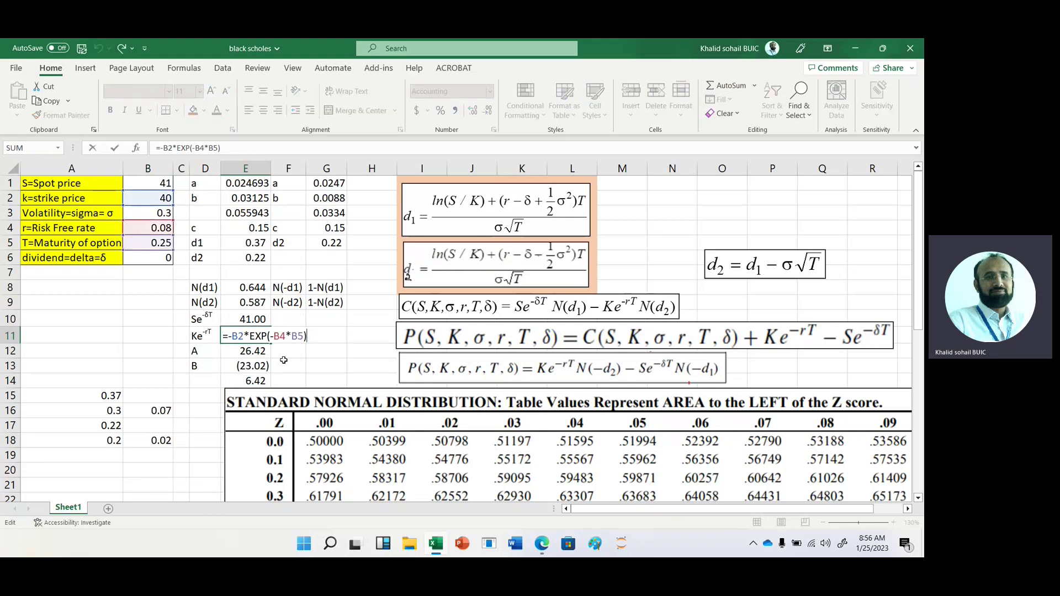
key(Left)
key(Left)
key(Left)
key(Left)
key(Left)
key(Left)
key(Left)
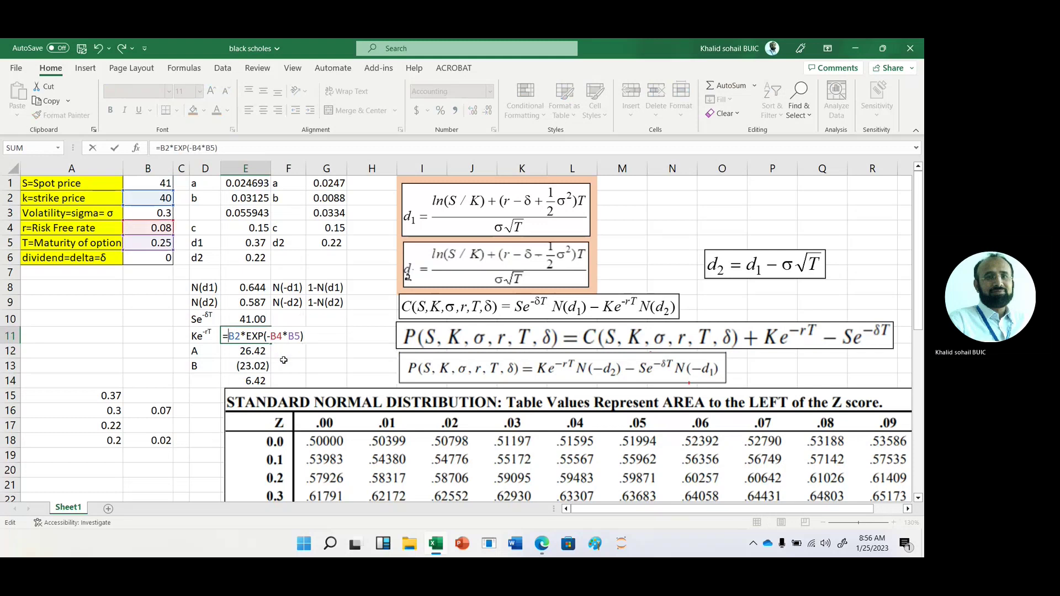
key(Return)
Replace the sum in E14 with the call price formula =E12-E13, subtracting term B from term A
key(Right)
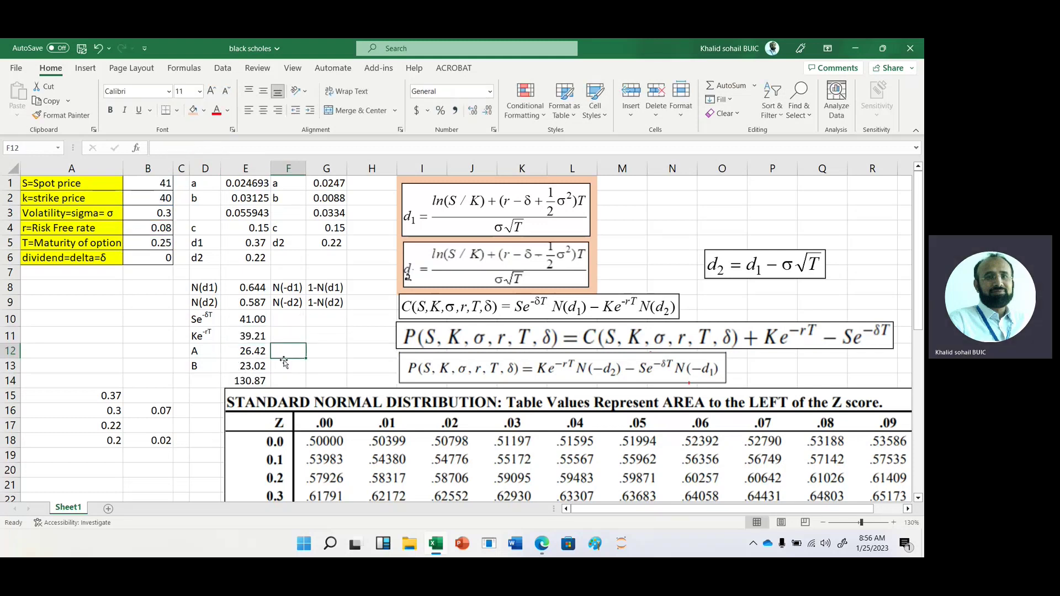
key(Left)
key(Down)
key(Down)
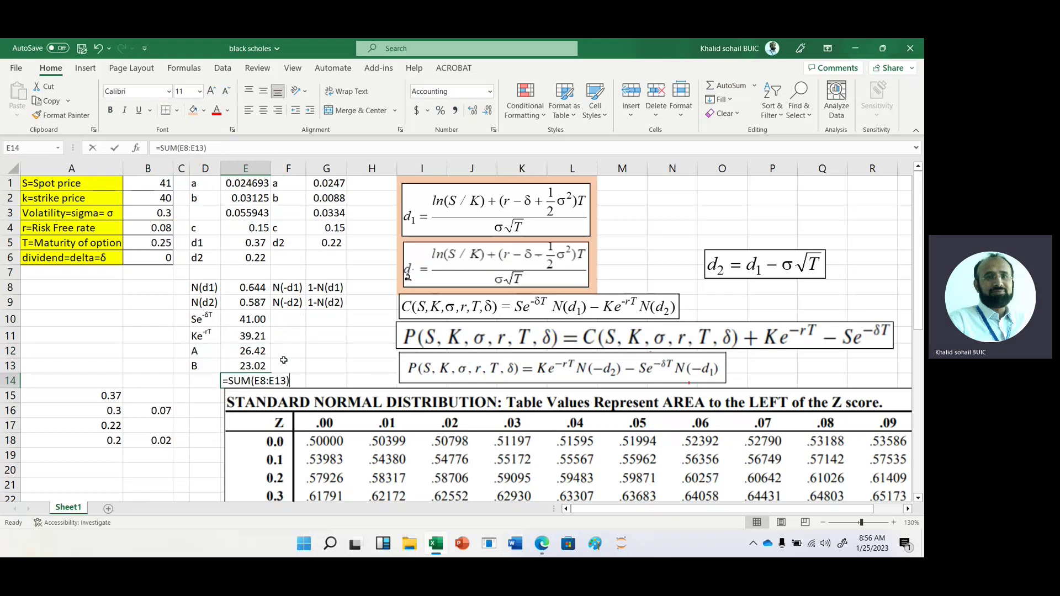
text(=)
key(Up)
key(Up)
text(-)
key(Up)
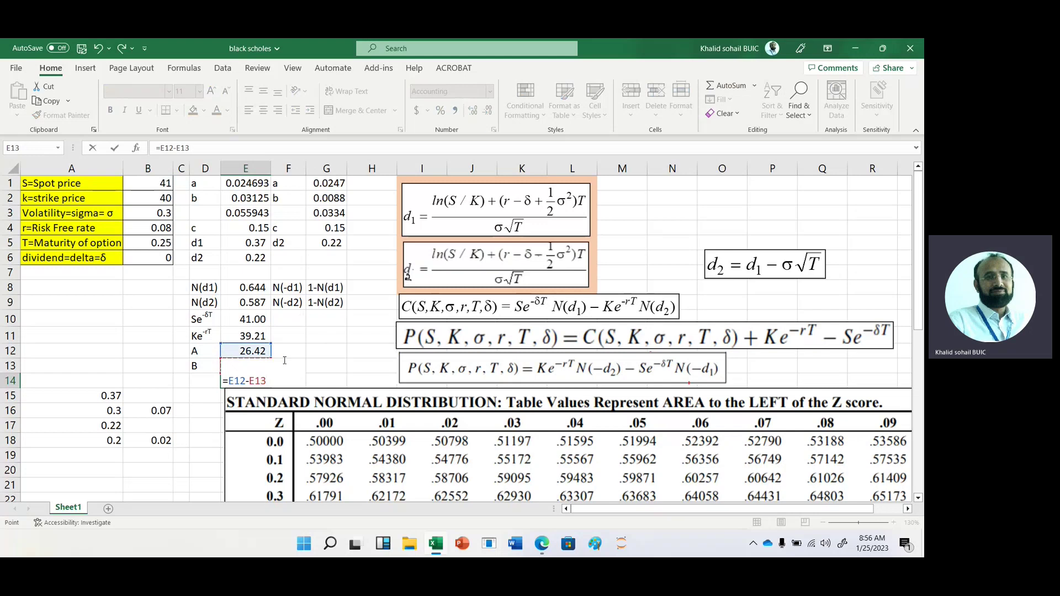
key(Return)
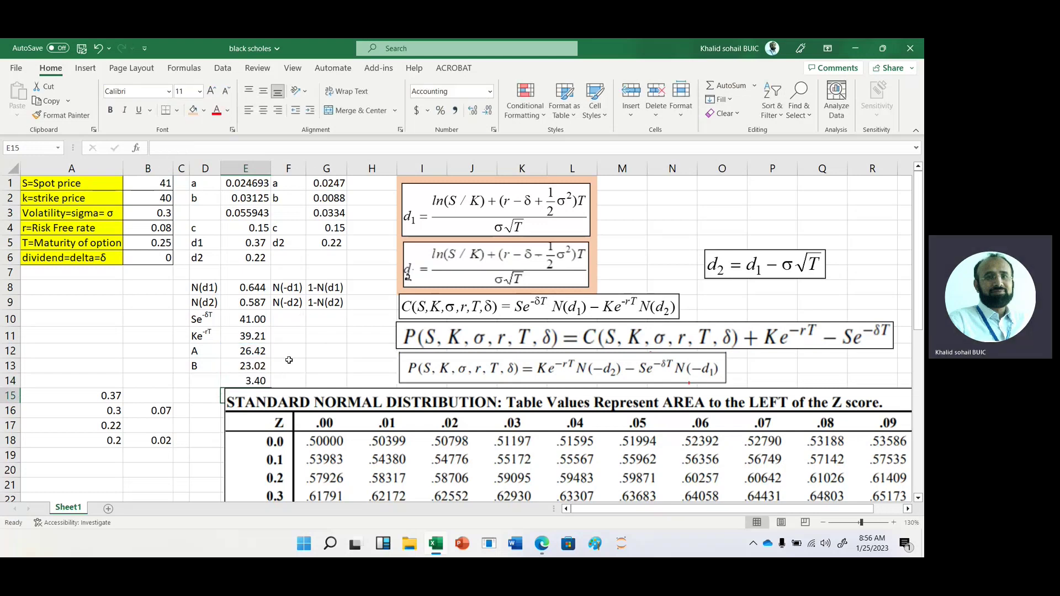
click(249, 379)
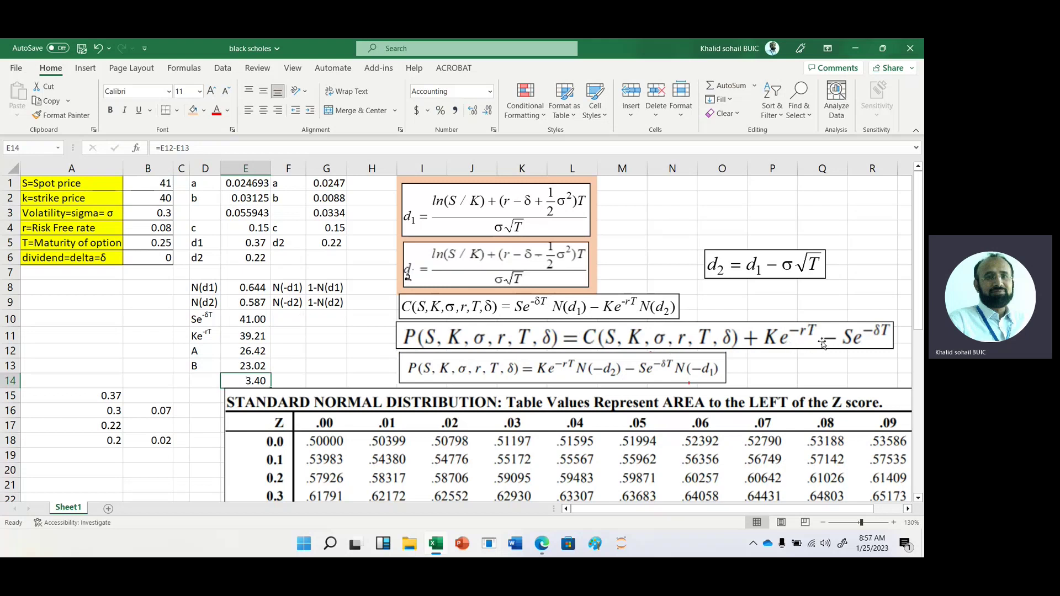
Compute the put price in G11 from put-call parity with the formula =E14+E11-E10
click(320, 338)
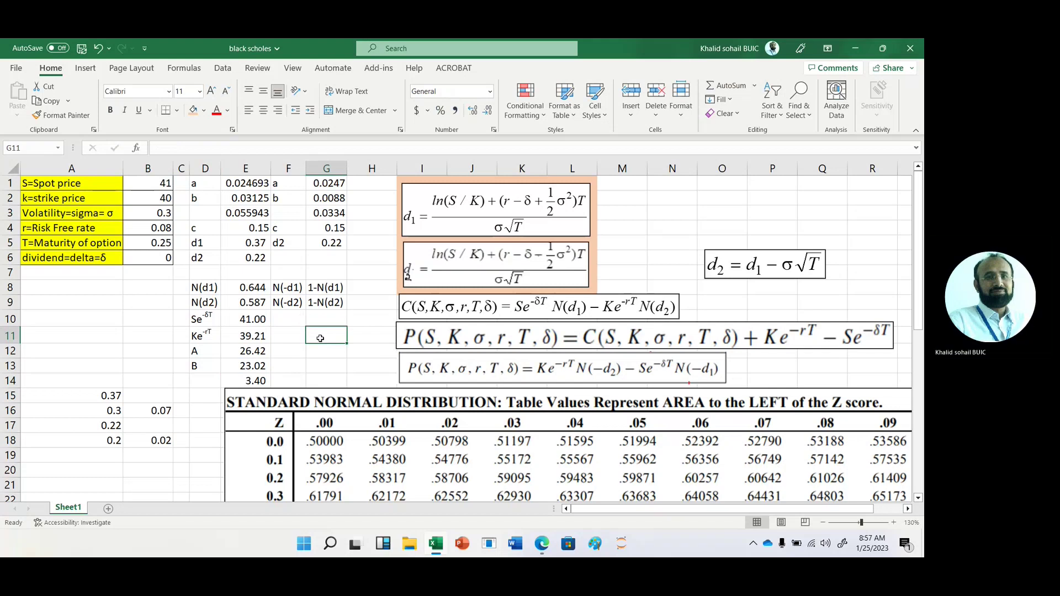
text(=)
key(Left)
key(Left)
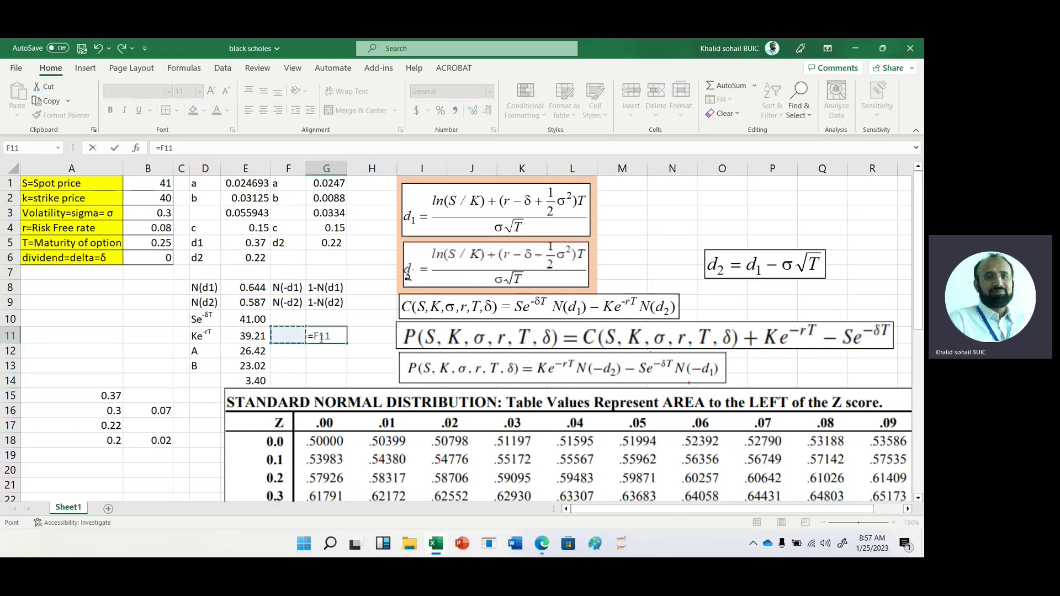
key(Down)
key(Down)
key(Down)
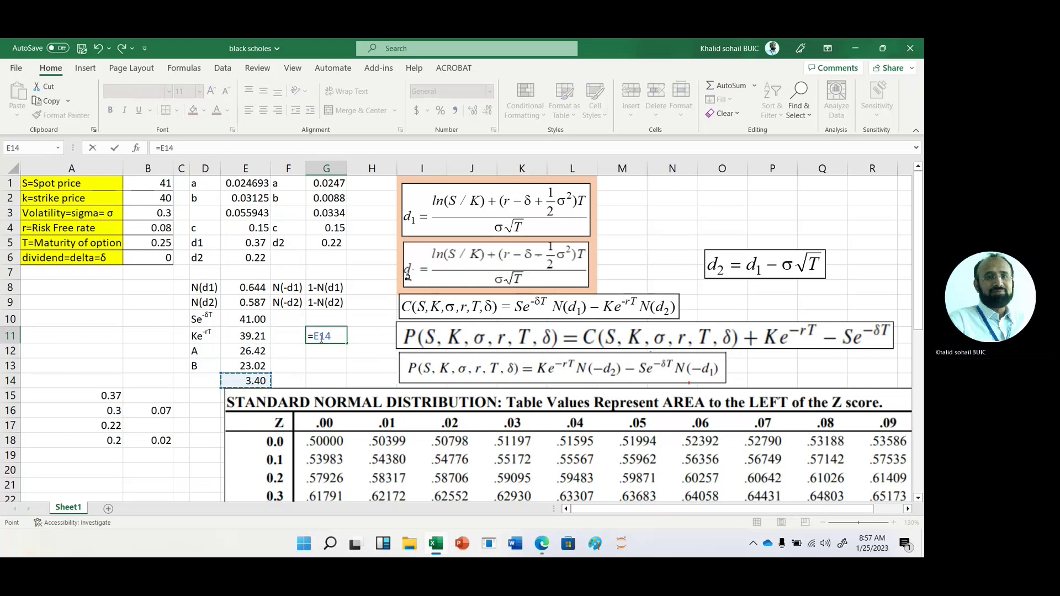
text(+)
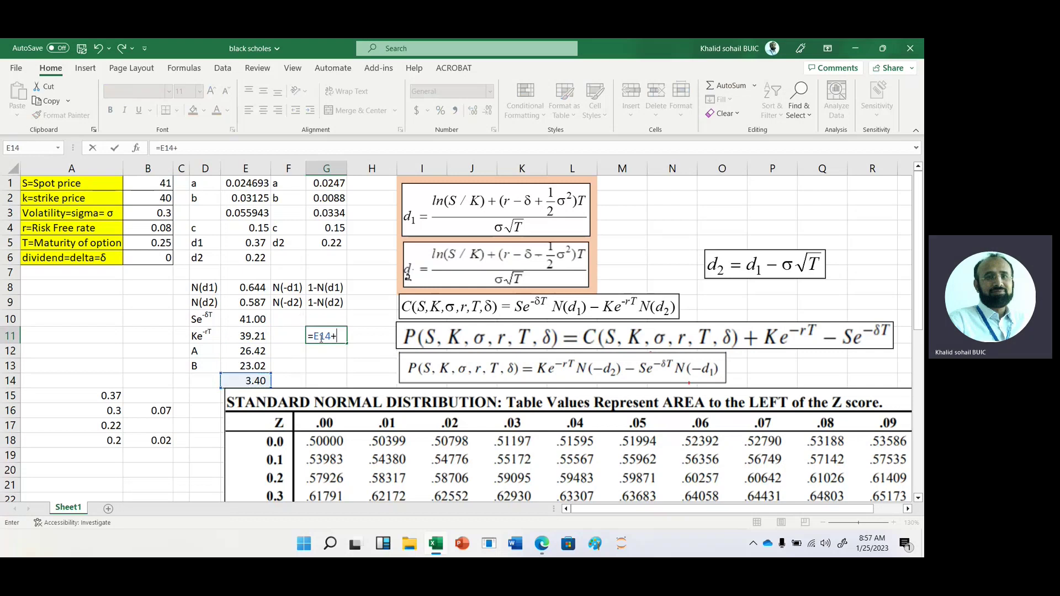
click(247, 338)
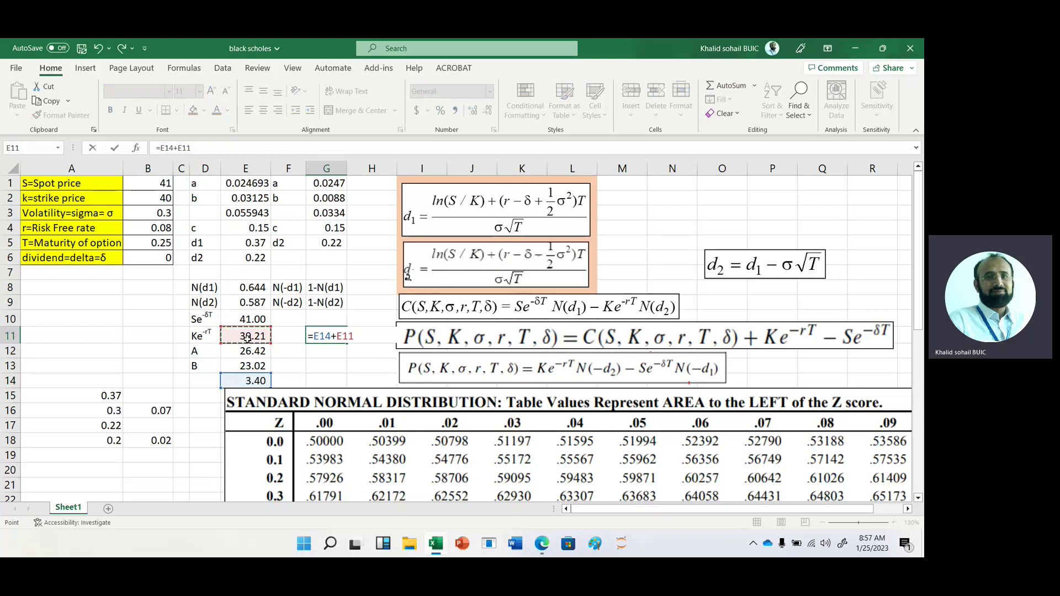
text(-)
click(243, 319)
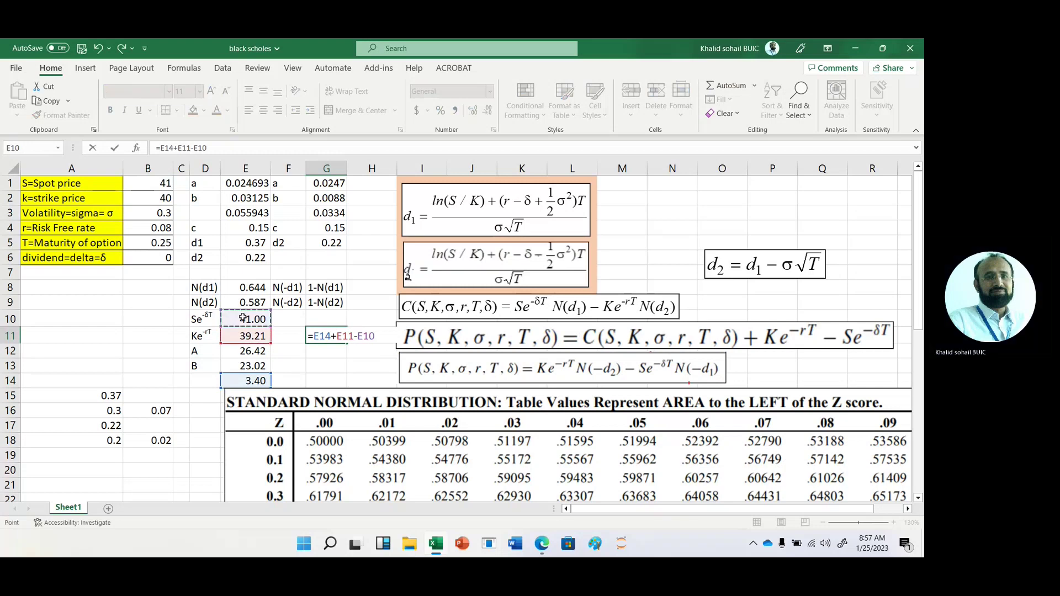
key(Return)
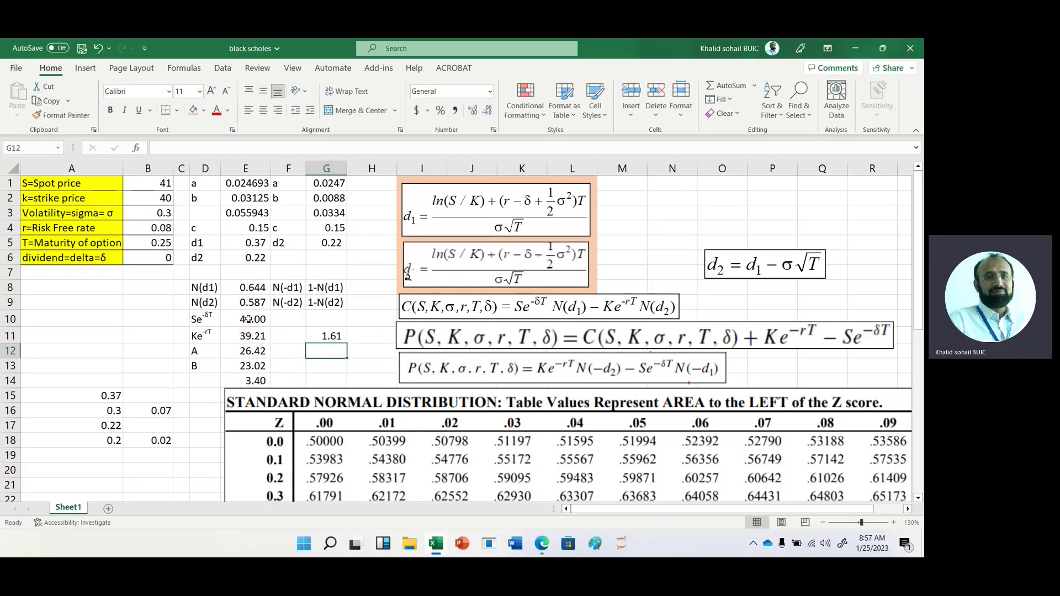
Label the put price with Put in F11 and the call price with Call in D14
click(325, 336)
click(296, 335)
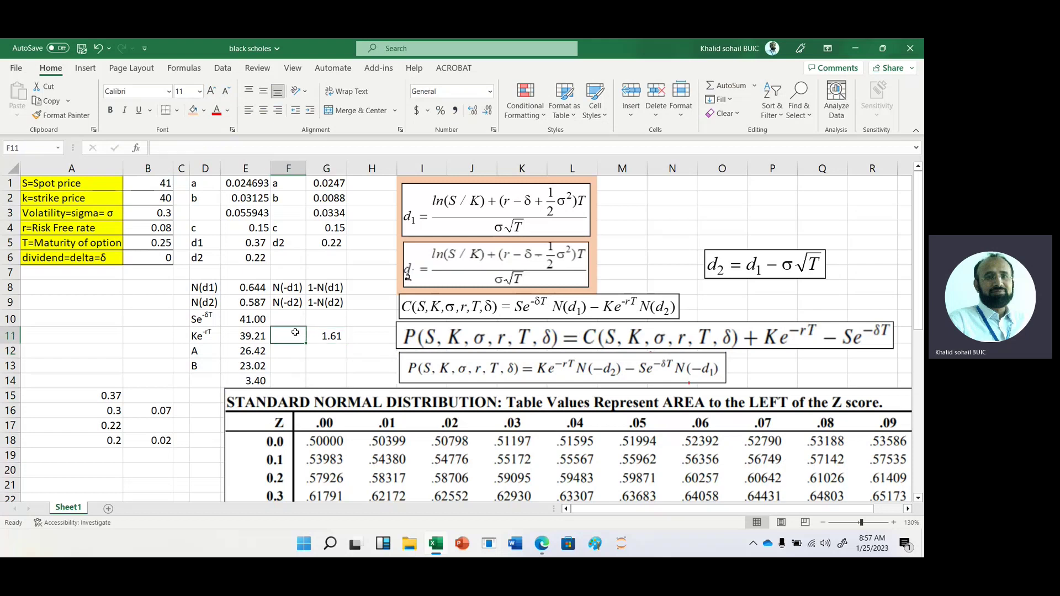
text(Put)
key(Return)
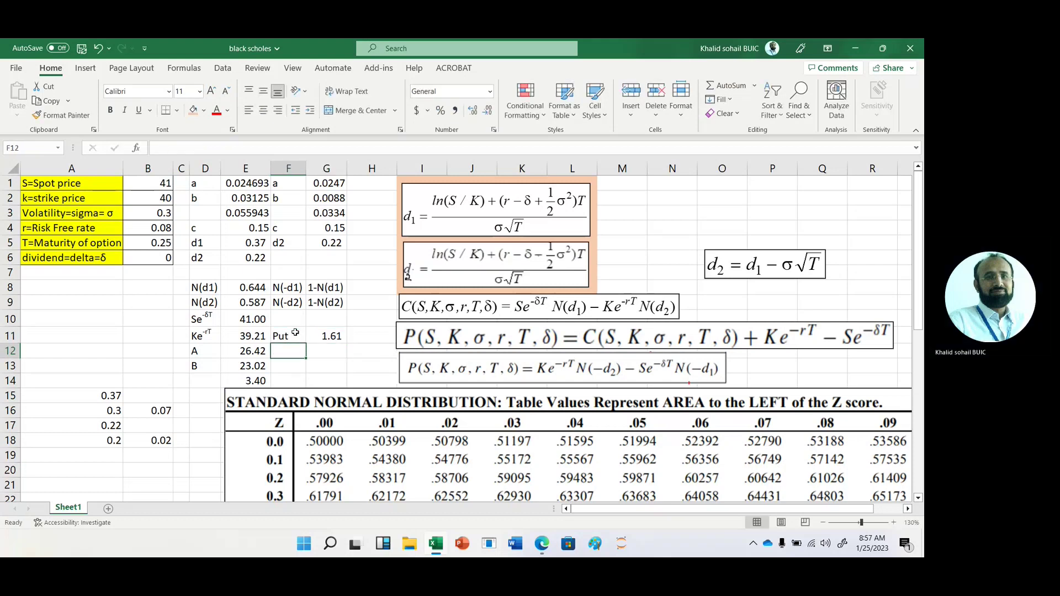
key(Left)
key(Left)
key(Down)
key(Down)
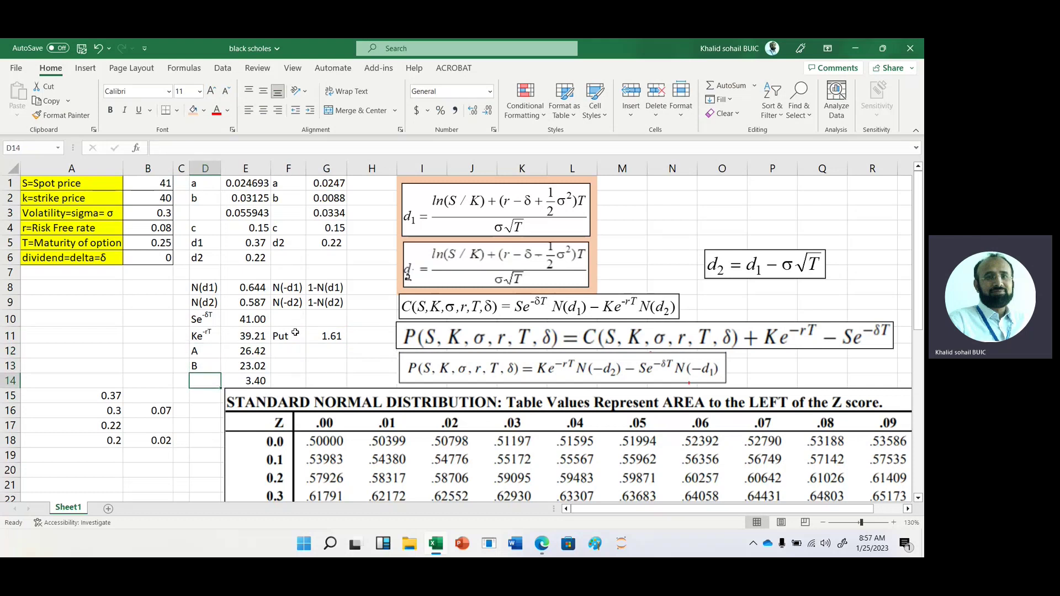
text(Call)
key(Return)
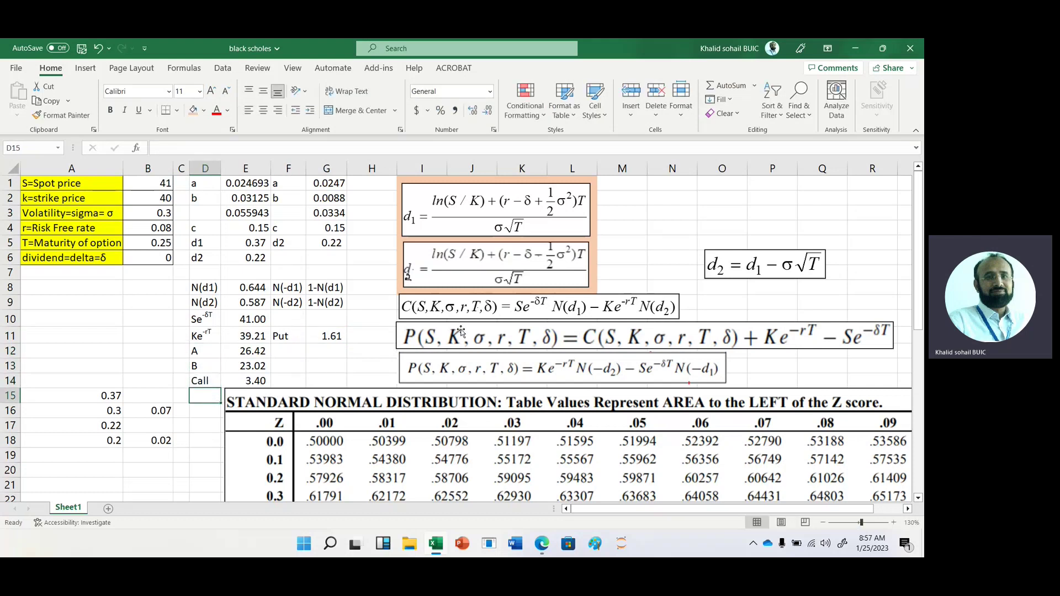
Compute N(-d1) in H8 with the formula =1-E8
click(343, 352)
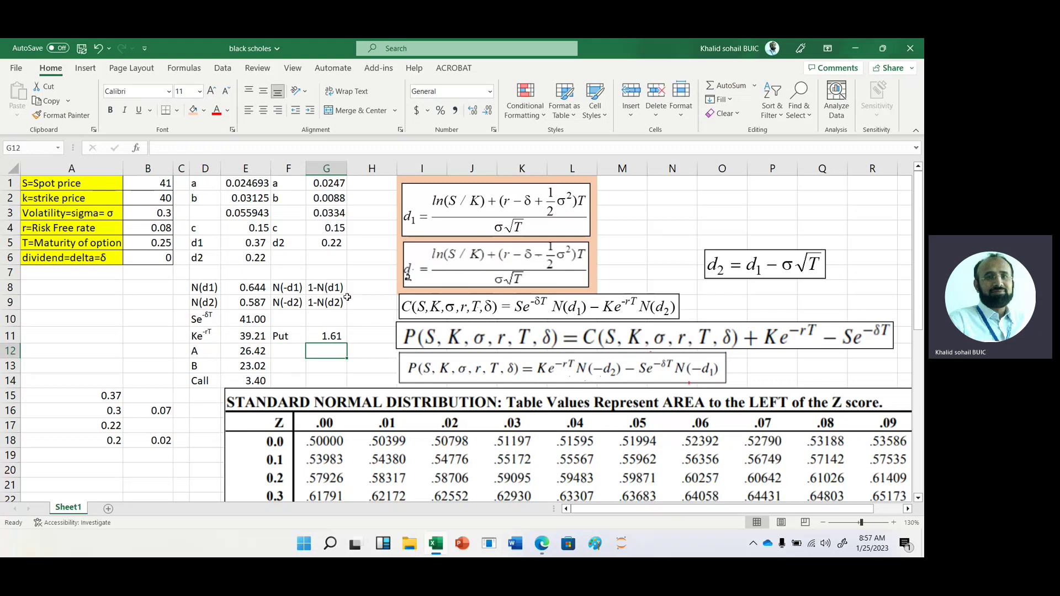
click(363, 288)
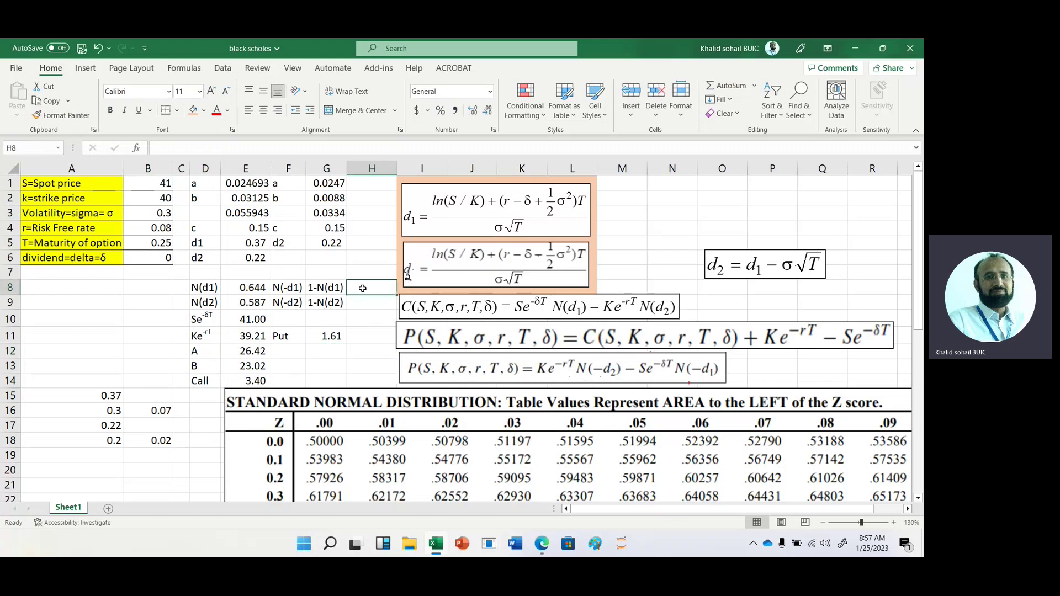
text(-)
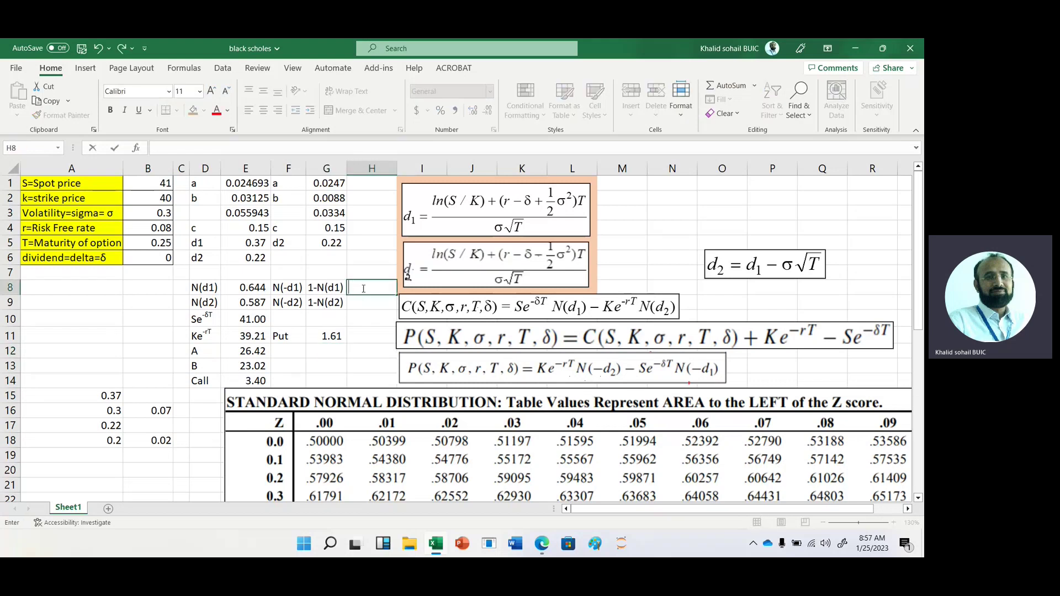
text(-)
key(BackSpace)
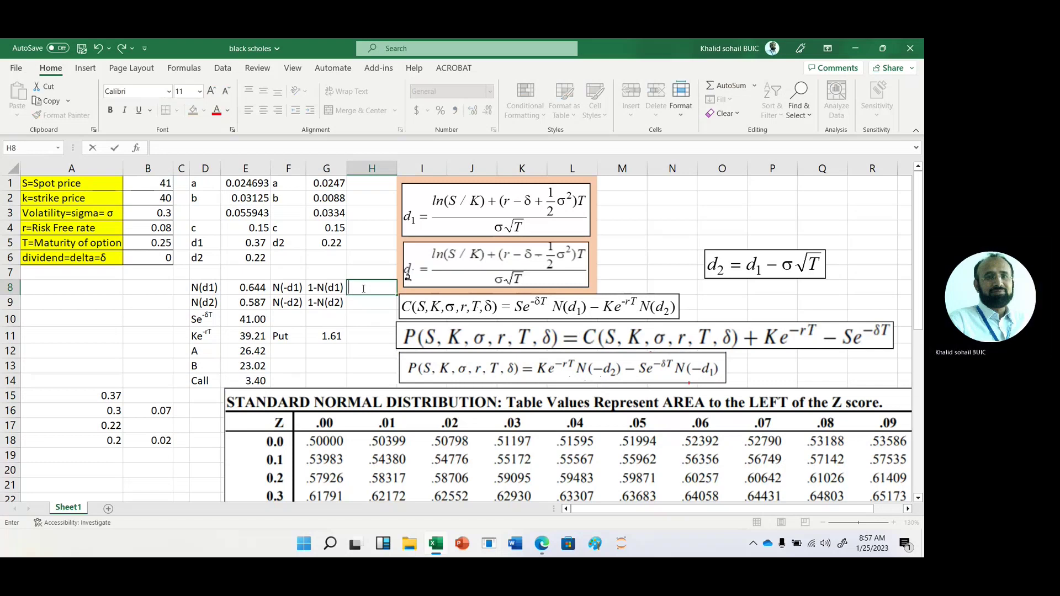
text(=1-)
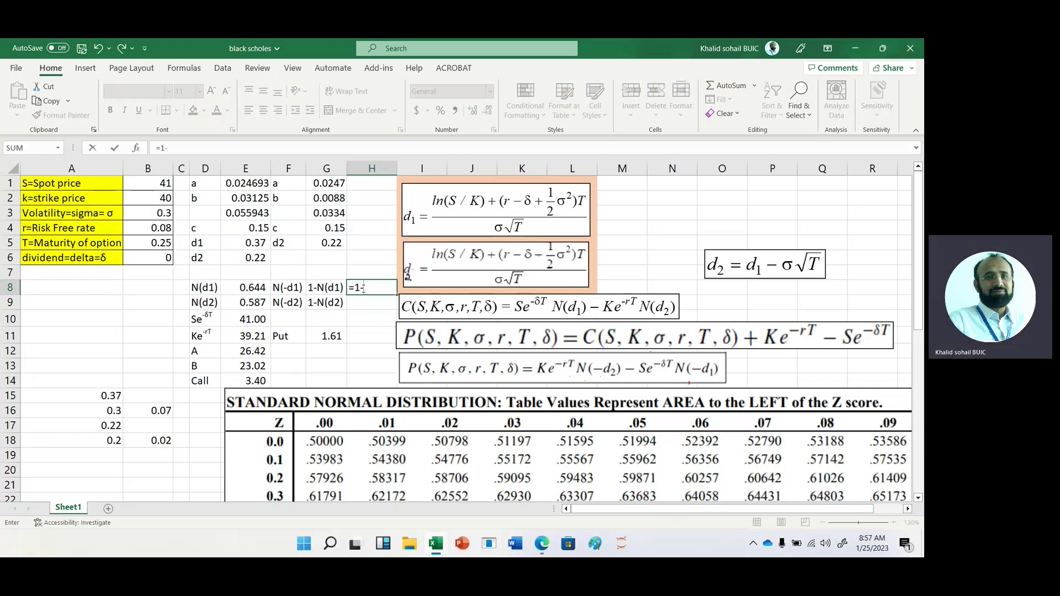
key(Left)
key(Left)
key(Left)
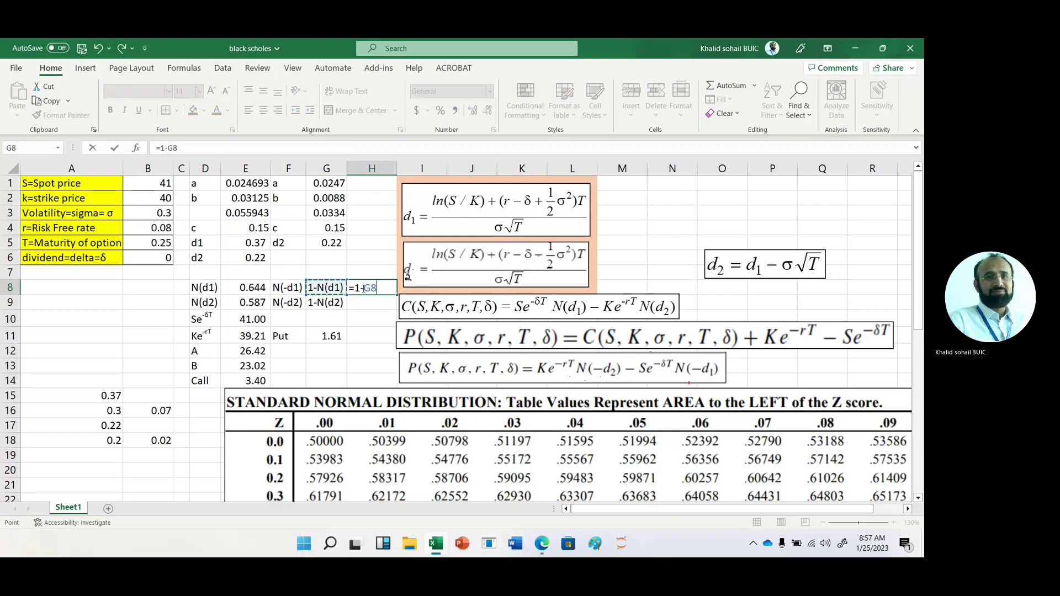
key(Return)
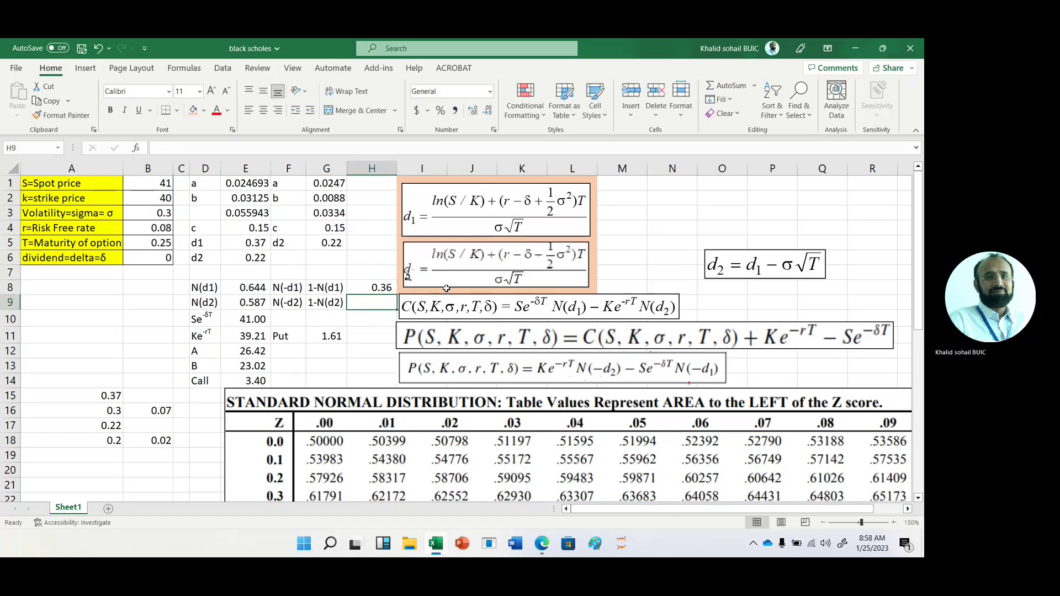
Copy the N(-d1) formula from H8 down to H9 to compute N(-d2)
click(382, 288)
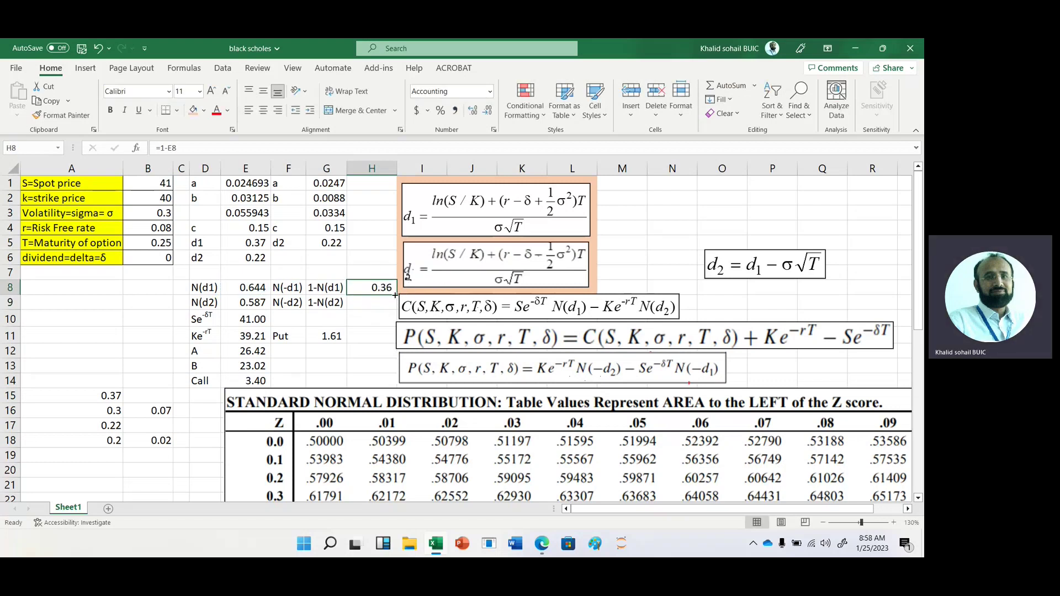
drag(395, 296, 398, 310)
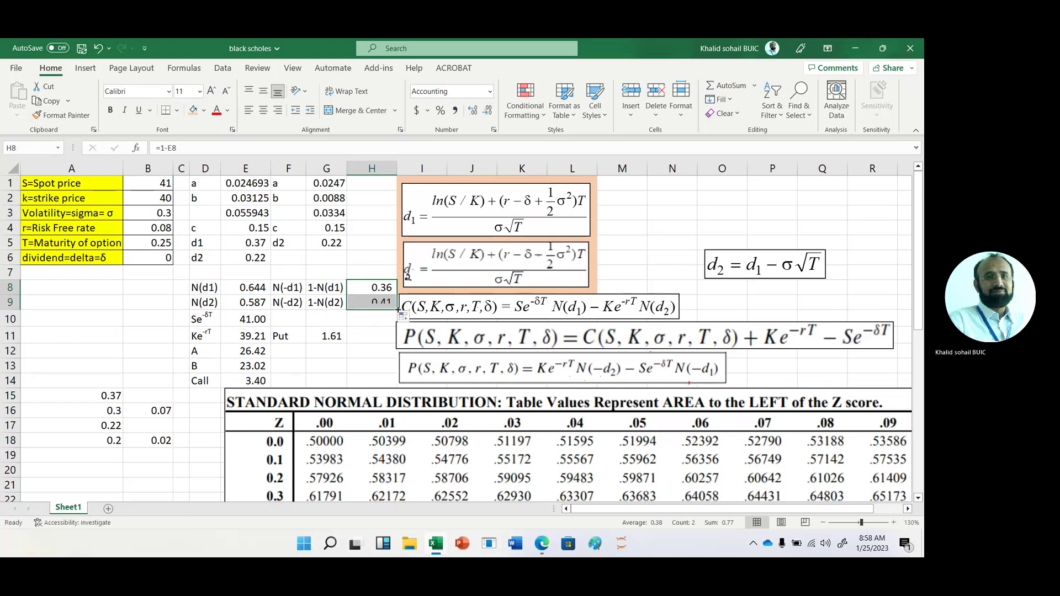
click(343, 319)
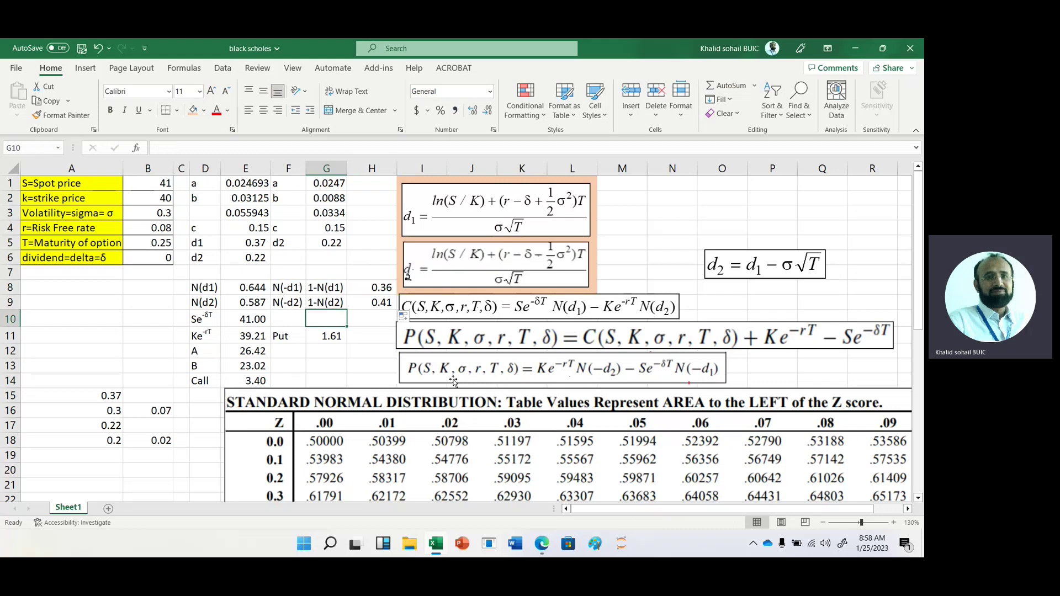
Compute the put price directly in G12 with =E11*H9-E10*H8 and format it to two decimals
click(330, 351)
text(=)
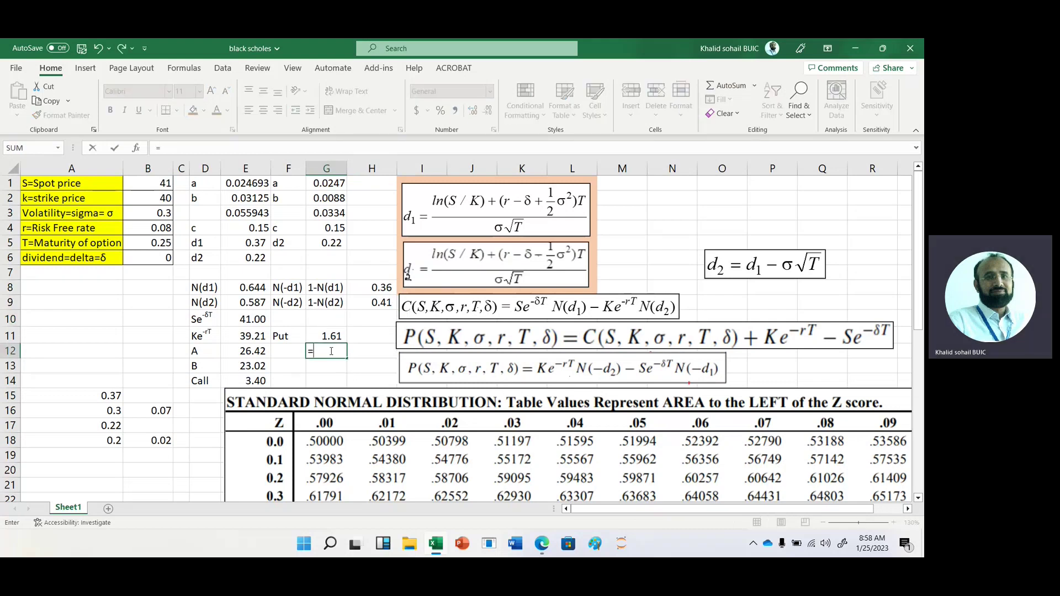
click(248, 337)
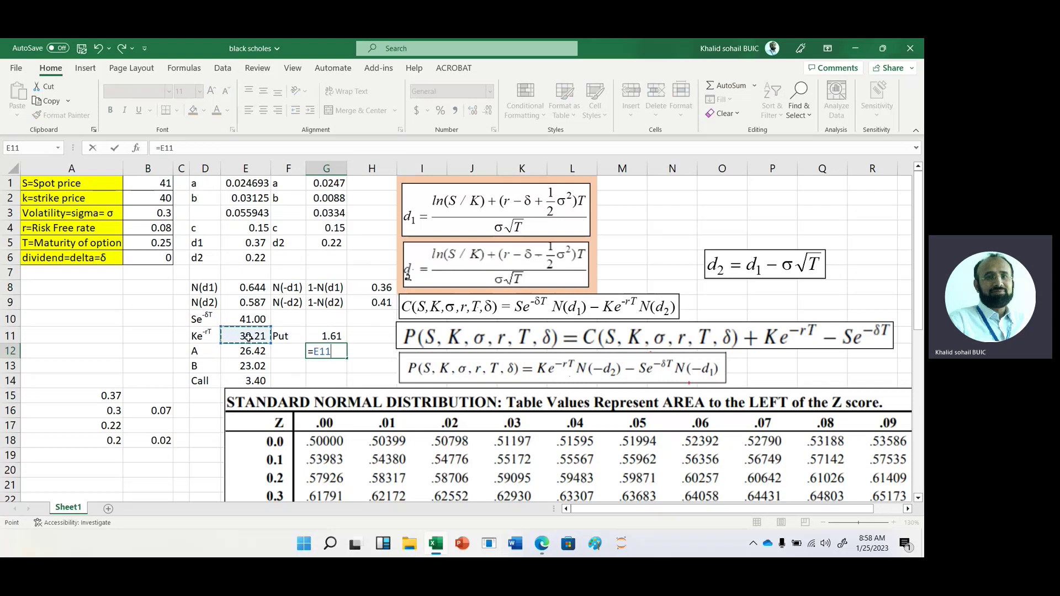
text(*)
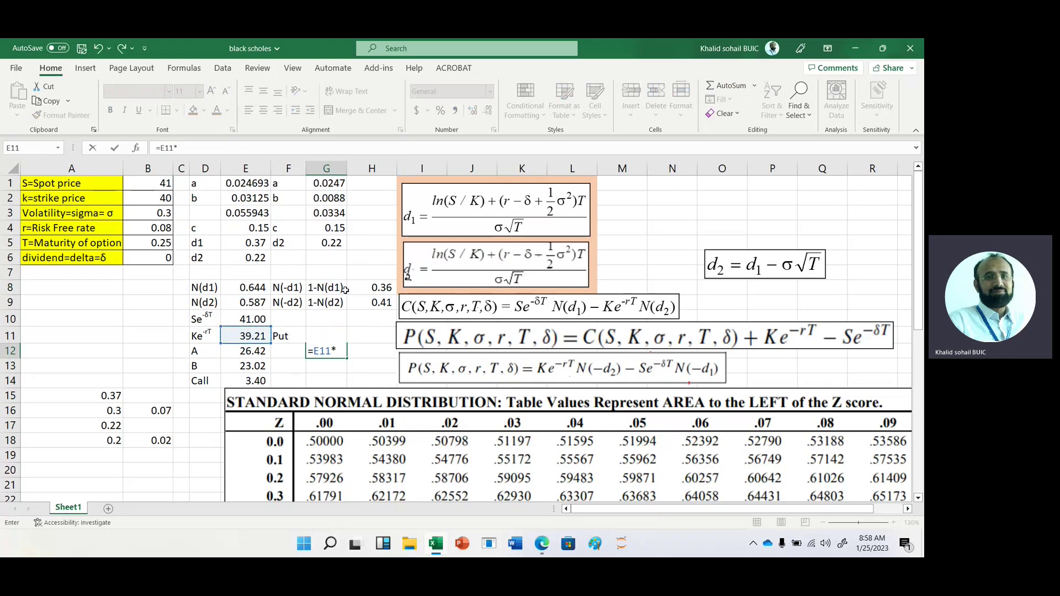
click(382, 302)
text(-)
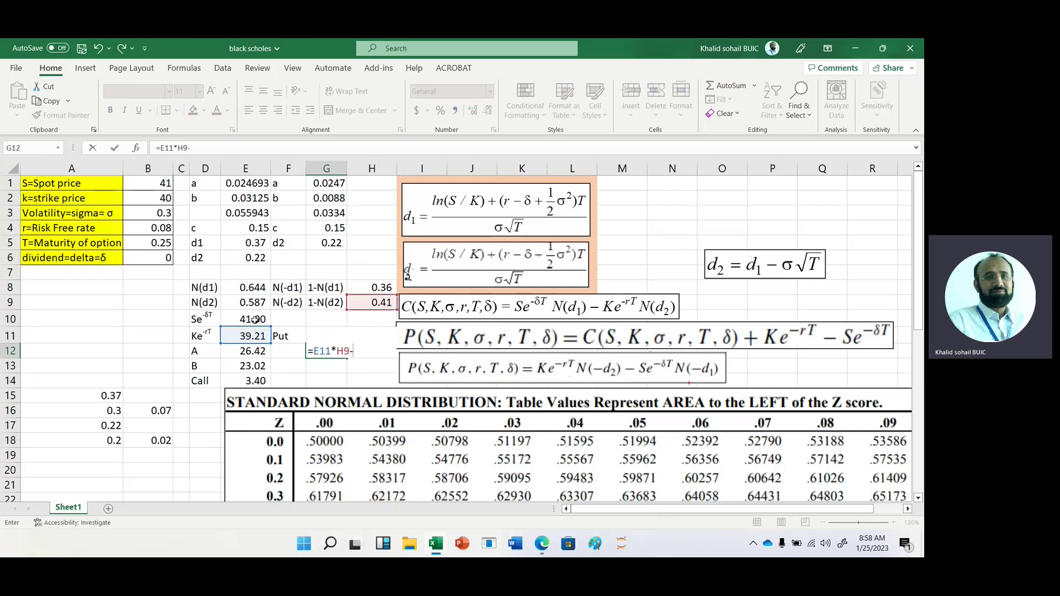
click(253, 319)
text(*)
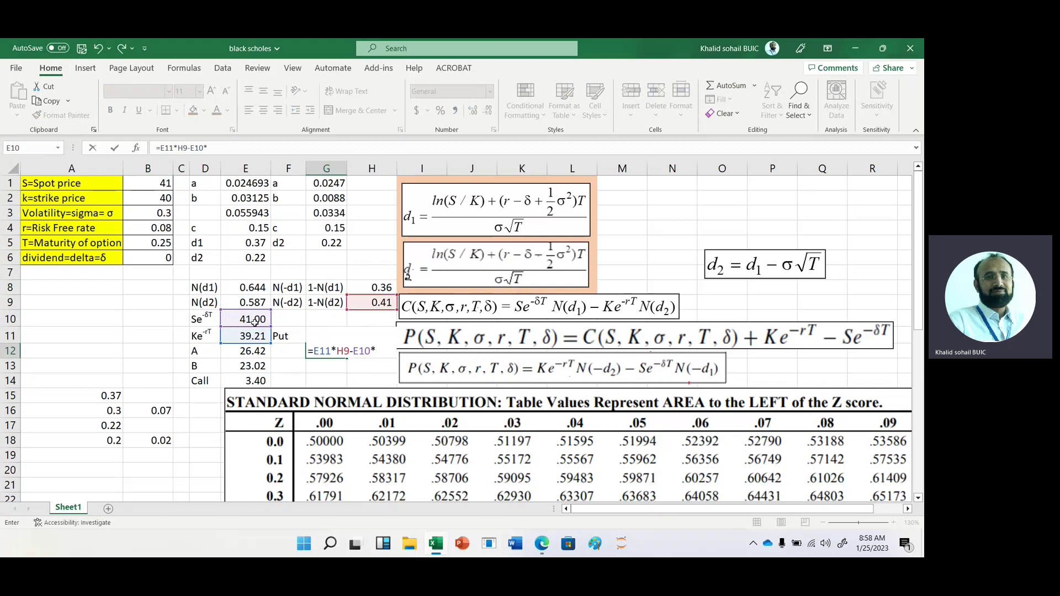
click(383, 288)
key(Return)
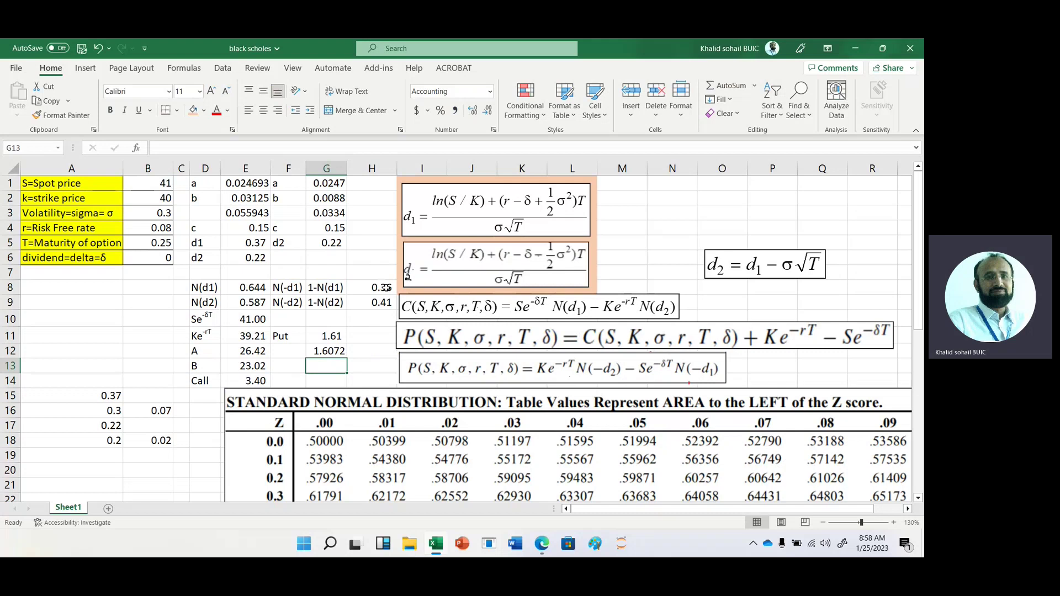
click(336, 349)
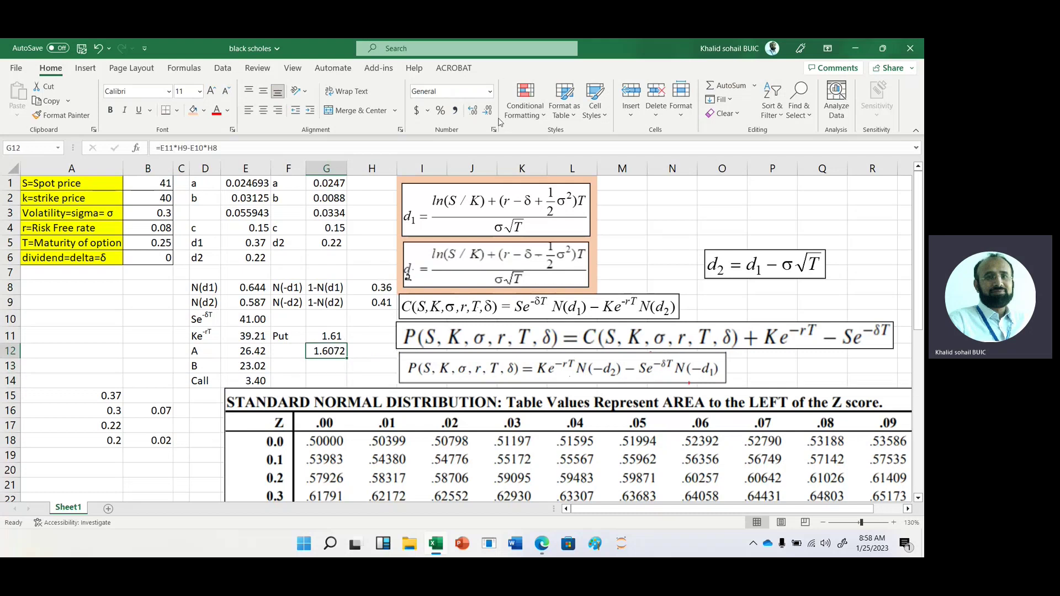
click(457, 112)
Compute N(d1) in B8 with the cumulative normal distribution formula =NORM.DIST(E5,0,1,TRUE)
click(136, 304)
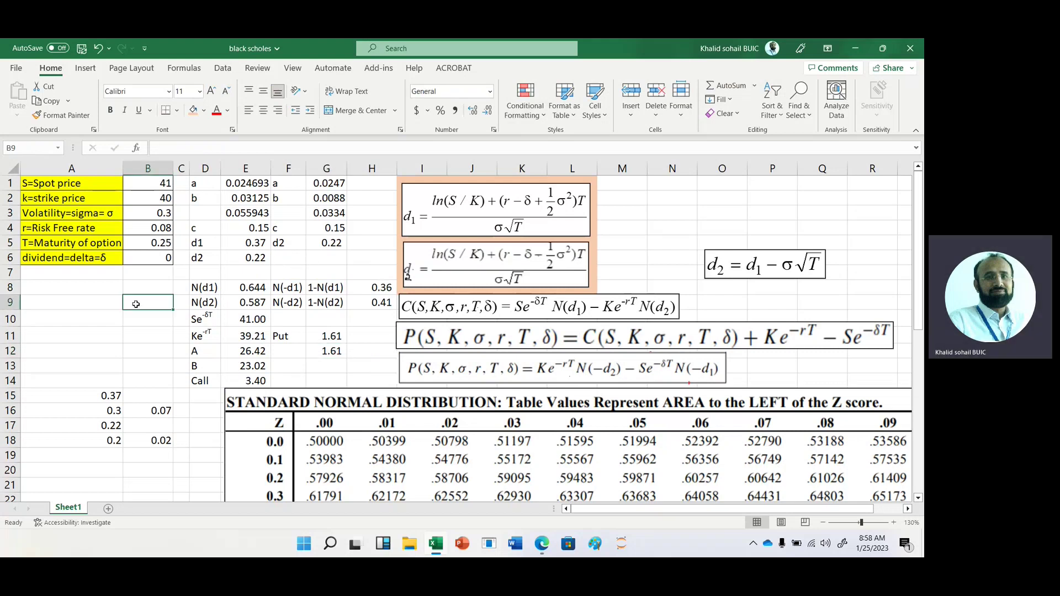
key(Up)
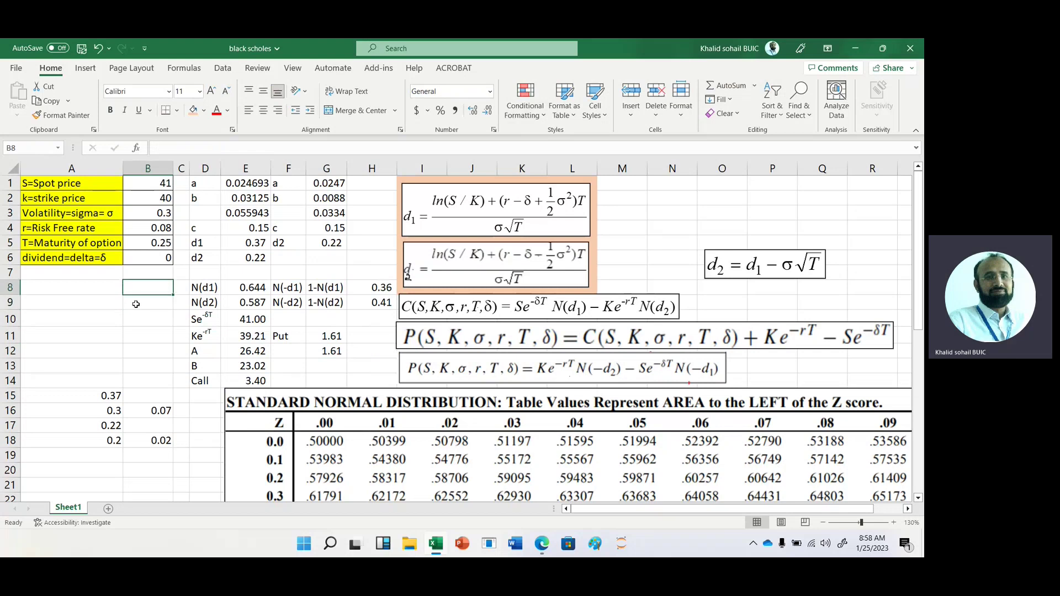
text(=norm)
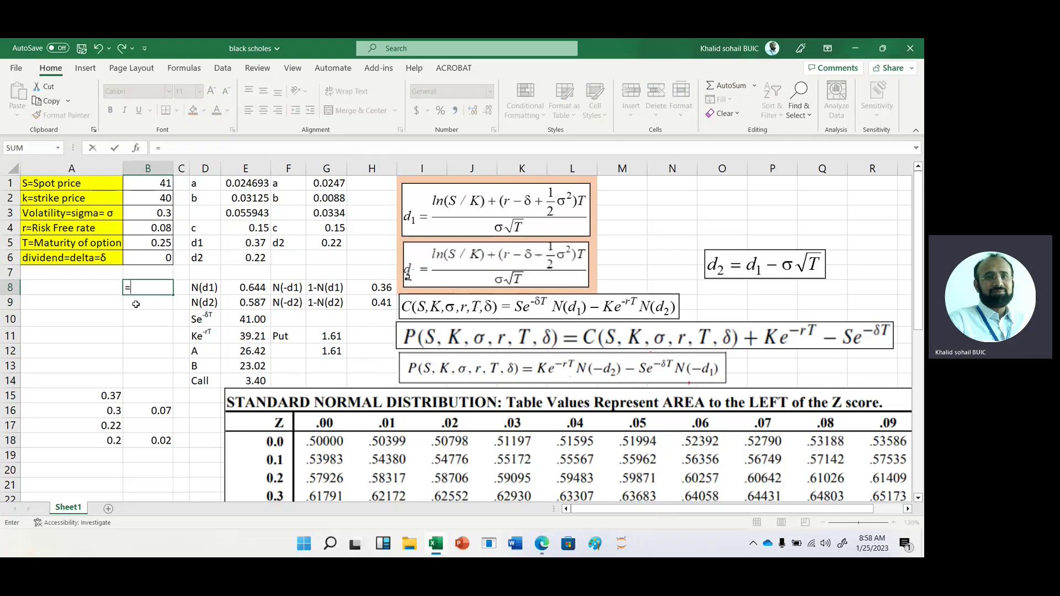
key(Tab)
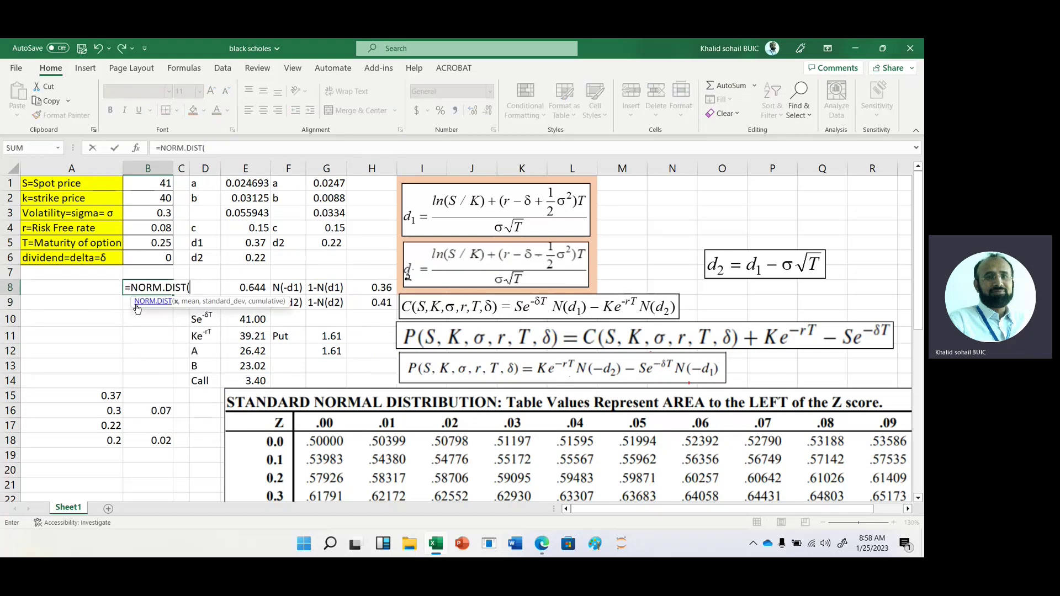
click(250, 247)
text(,)
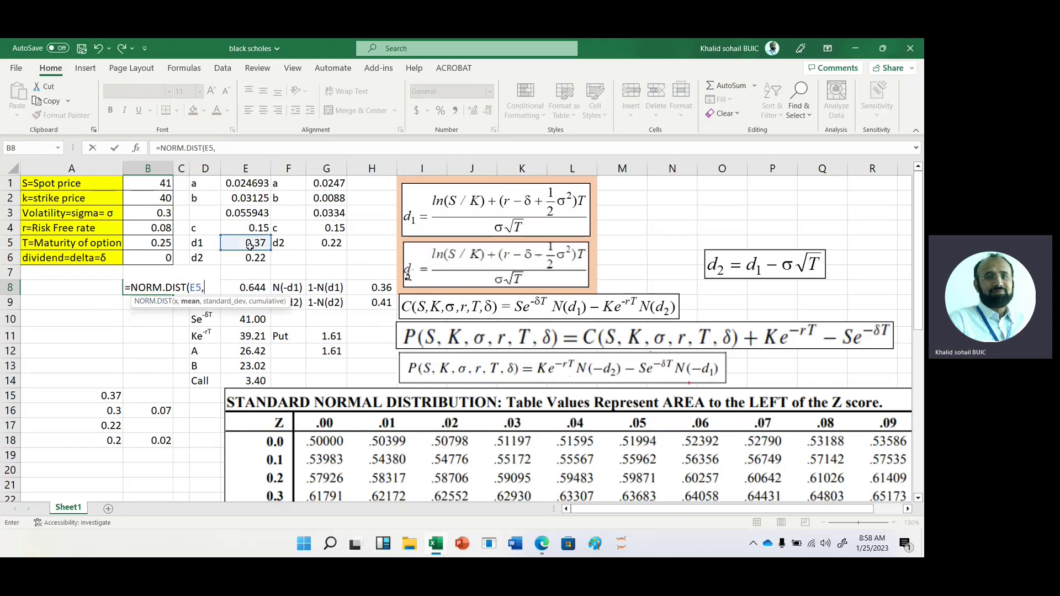
text(0,1)
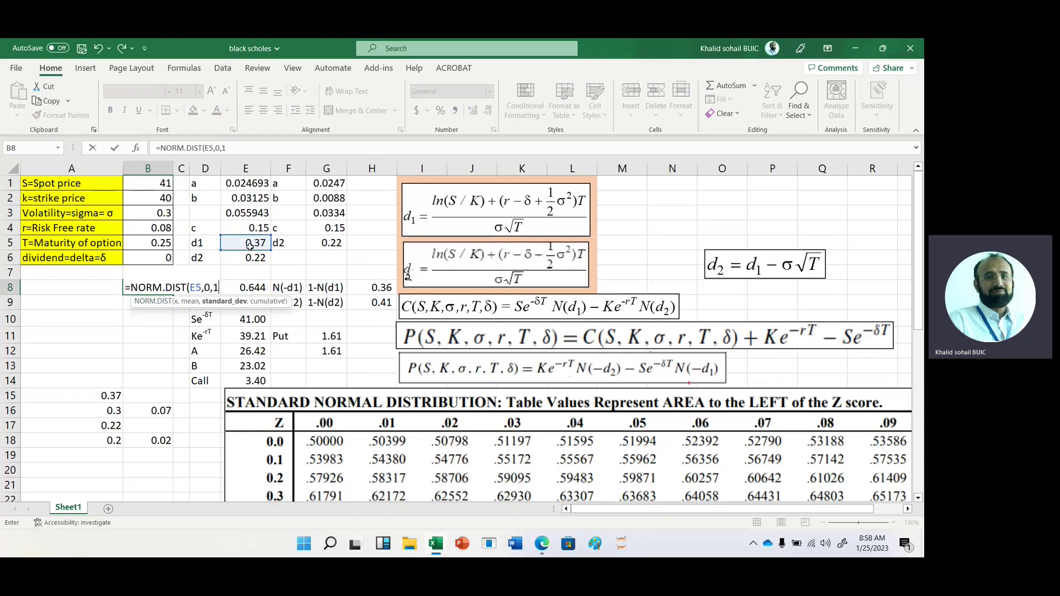
text(,)
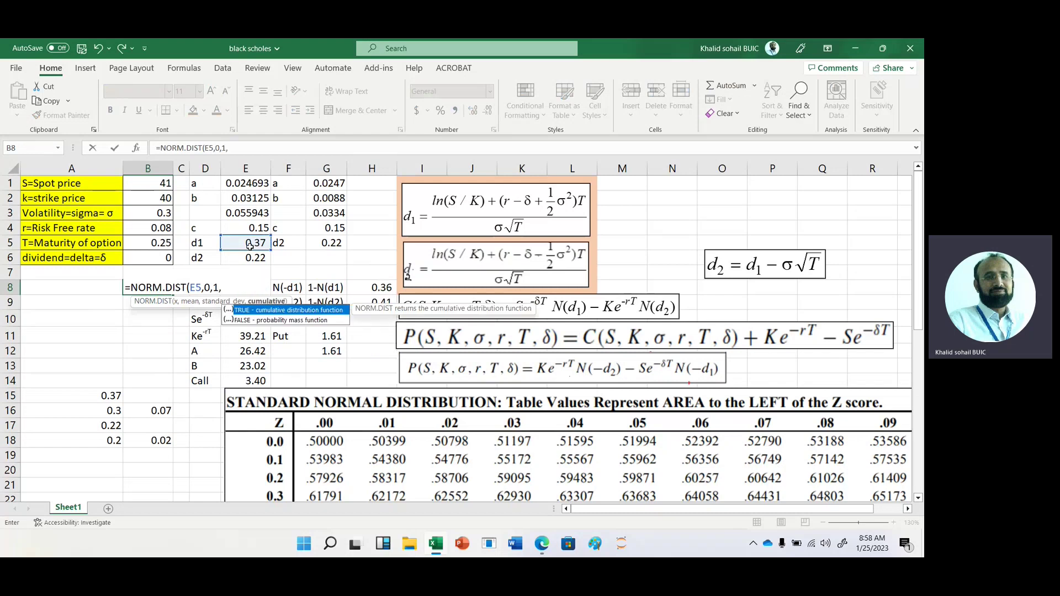
double_click(288, 311)
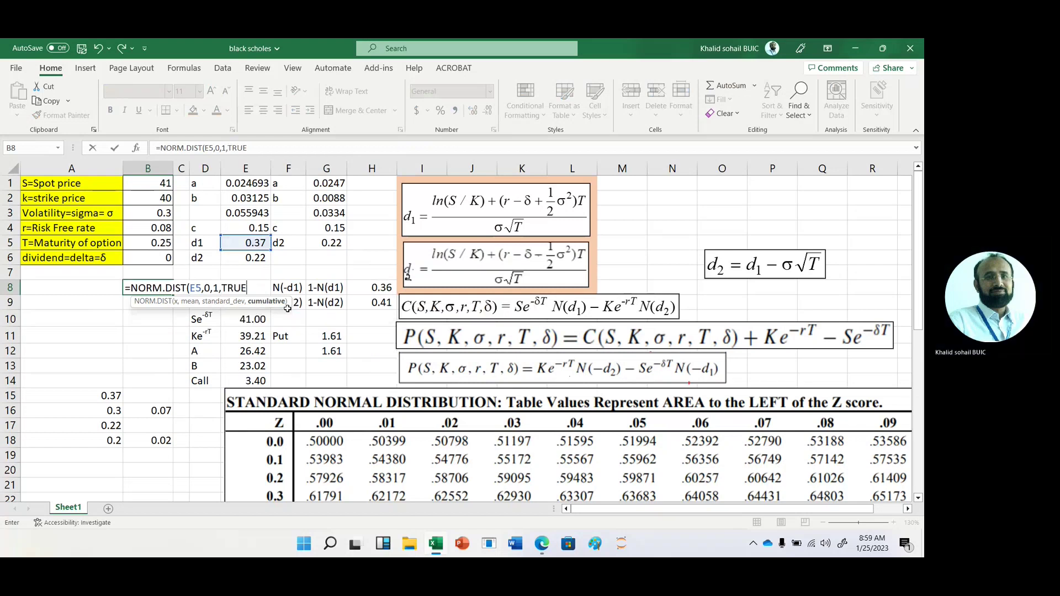
key(Tab)
click(140, 291)
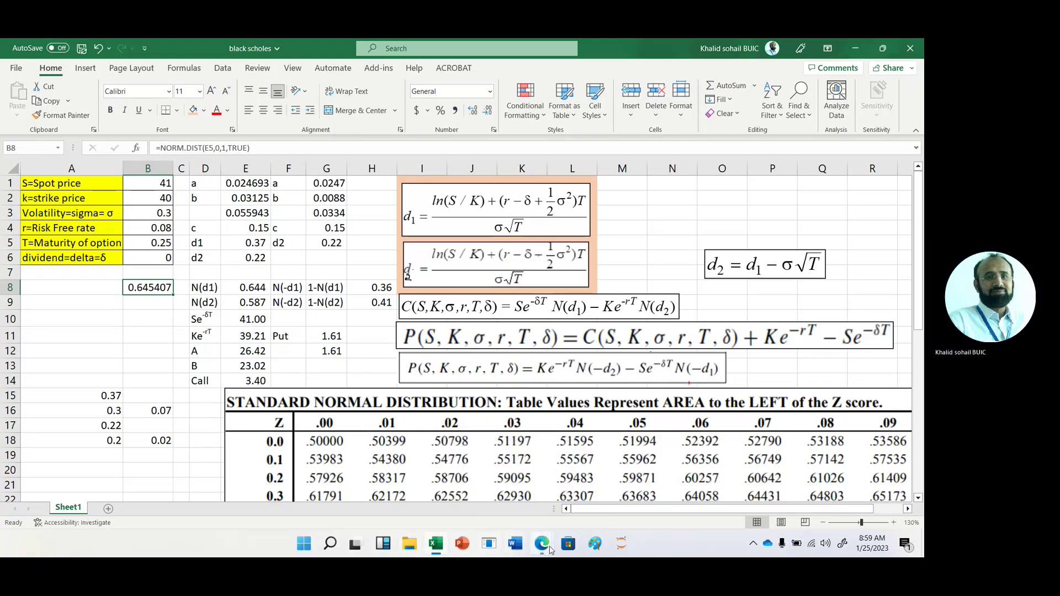
Switch to the Microsoft Teams meeting window in the browser
mouse_move(543, 548)
click(482, 505)
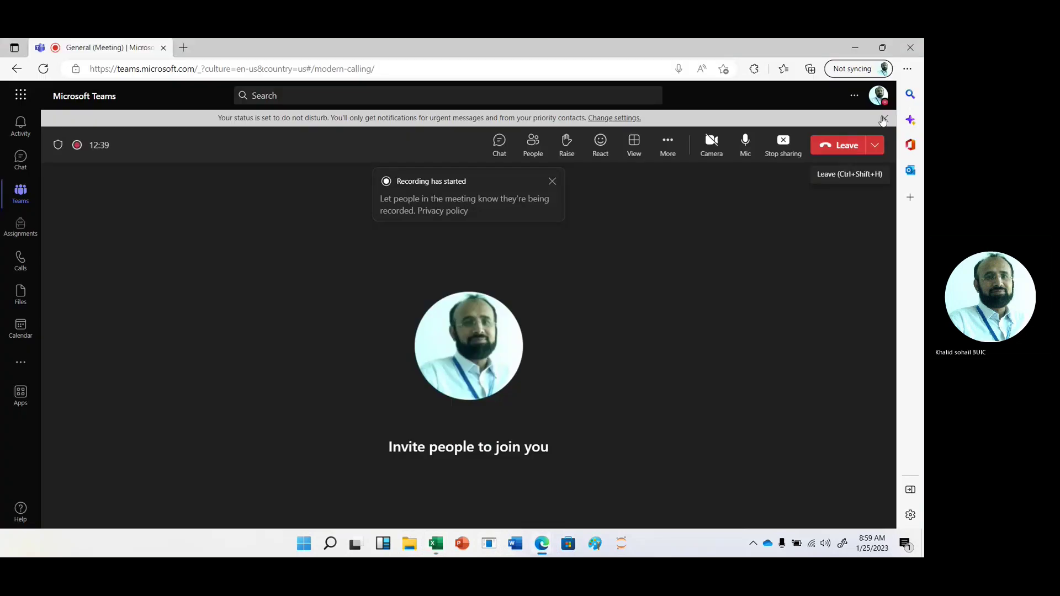